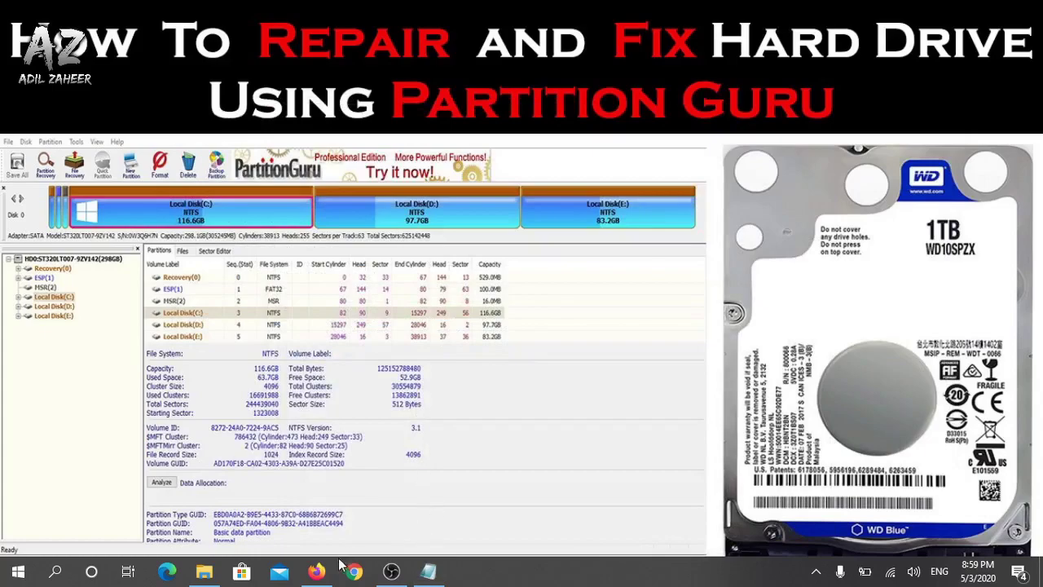
Paste the Hard Disk Sentinel 5.00 MediaFire link into Firefox's address bar and load it
click(316, 571)
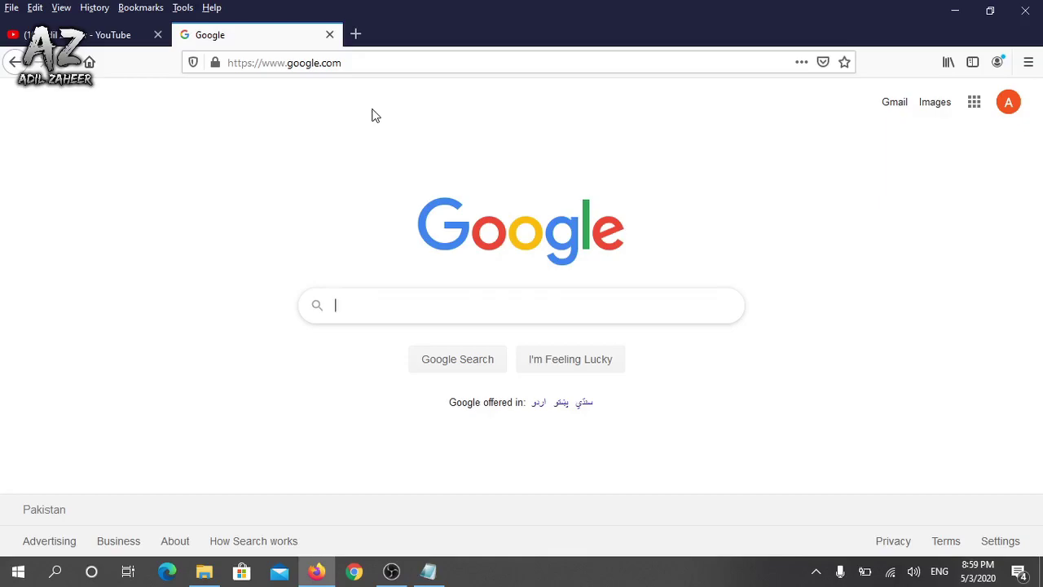
click(378, 65)
text(http://www.mediafire.com/file/bfj7cz41nuvuy3h/Hard_Disk_Sentinel_5.00_Build_8557_Final.rar/file)
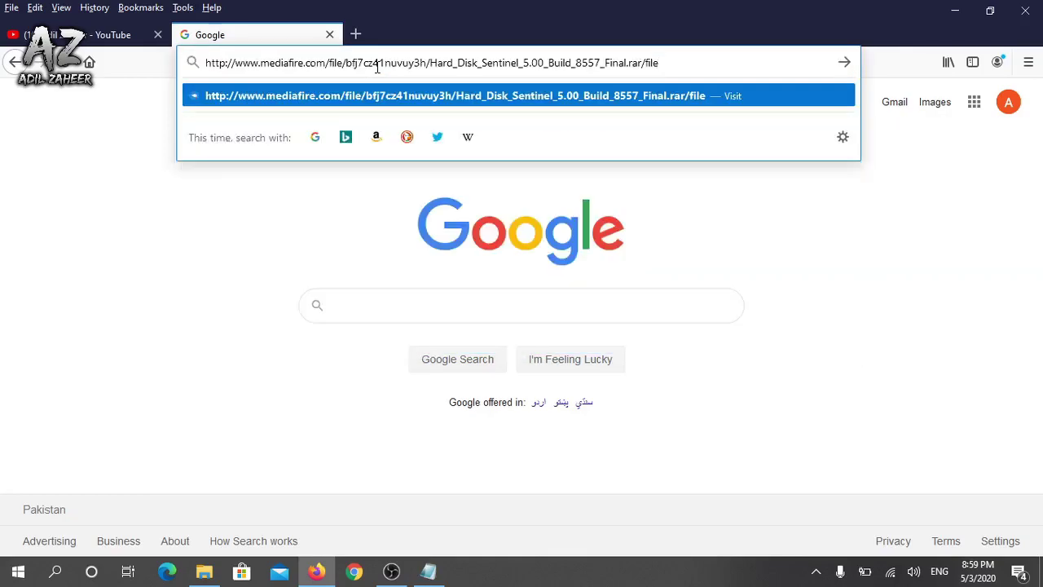
key(Return)
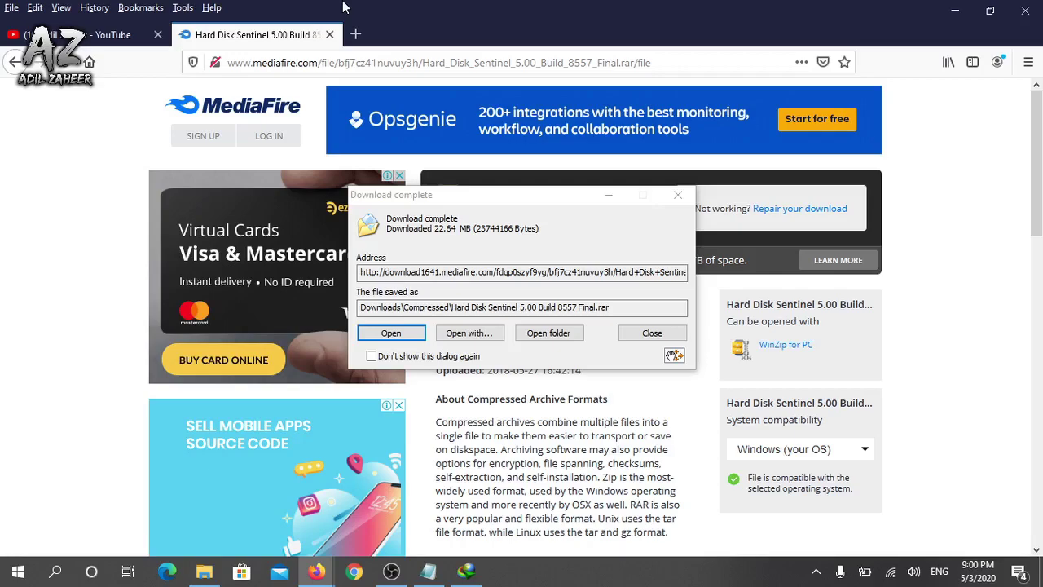
Open the downloaded Hard Disk Sentinel archive in WinRAR and run hdsentinel_pro_full_karanpc.exe
click(524, 196)
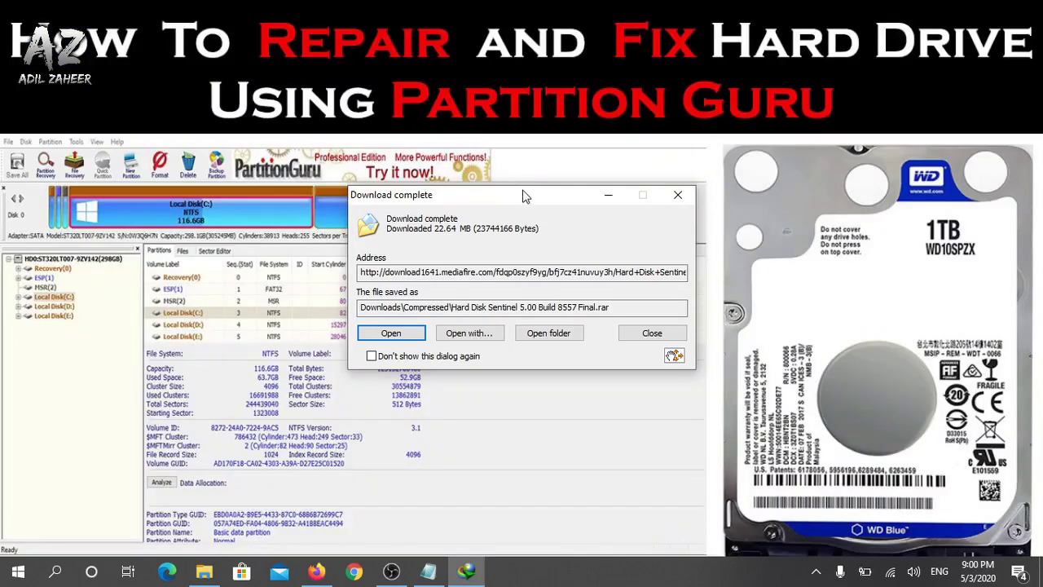
click(534, 335)
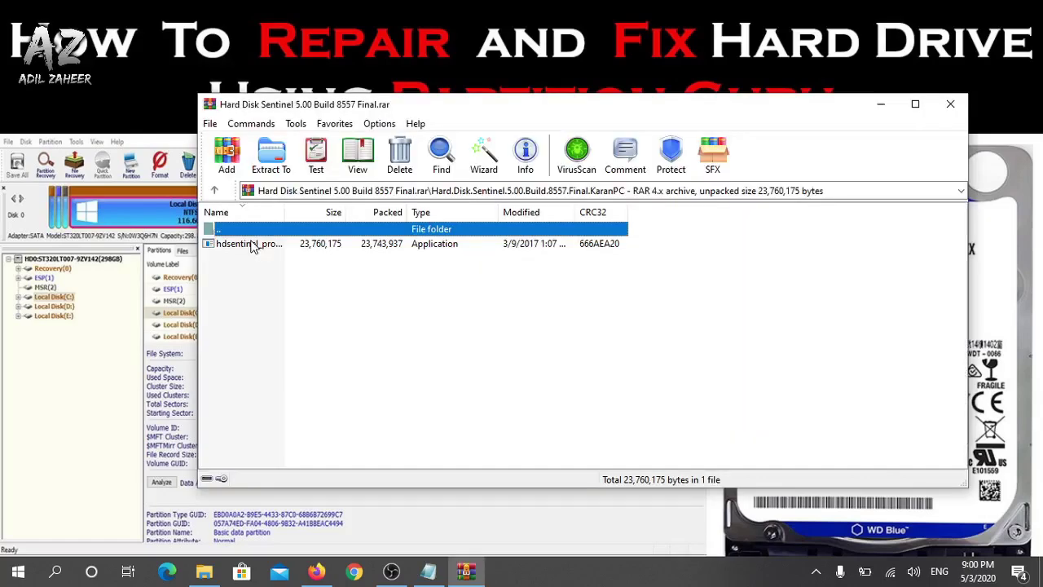
double_click(253, 244)
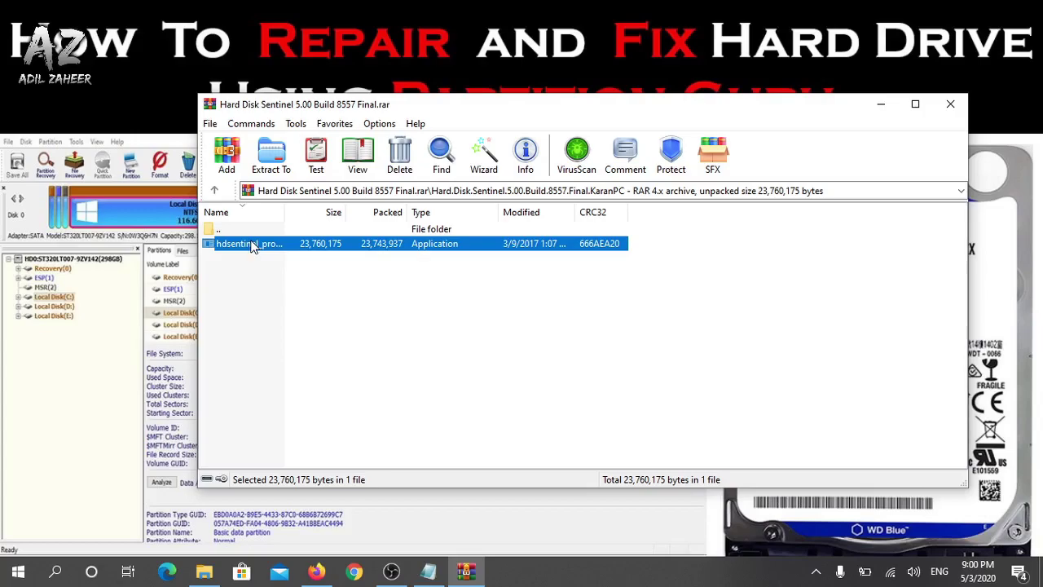
double_click(252, 244)
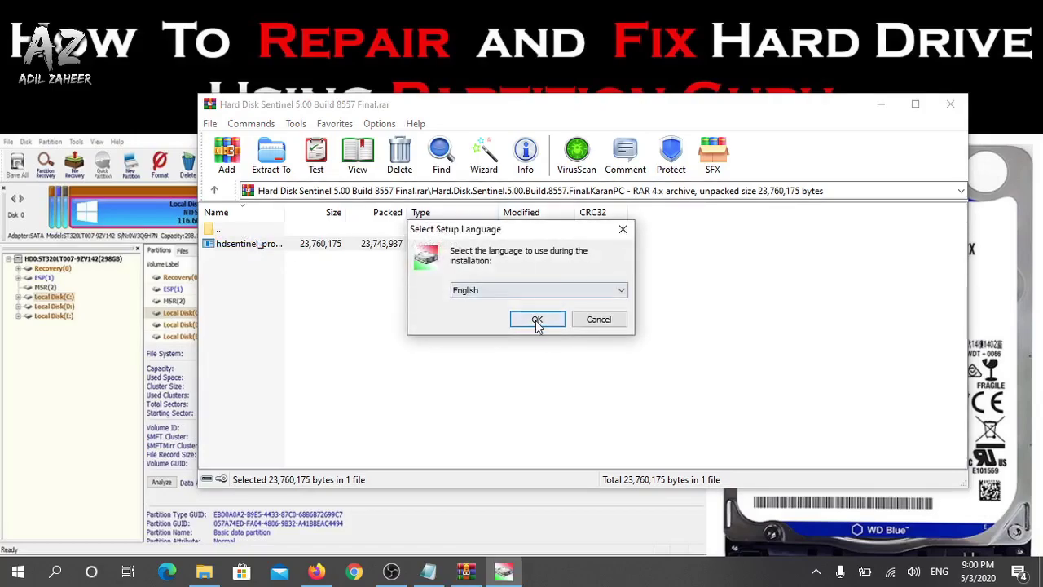
Install Hard Disk Sentinel in English with default folder, shortcuts and icons, then close the archive
click(537, 319)
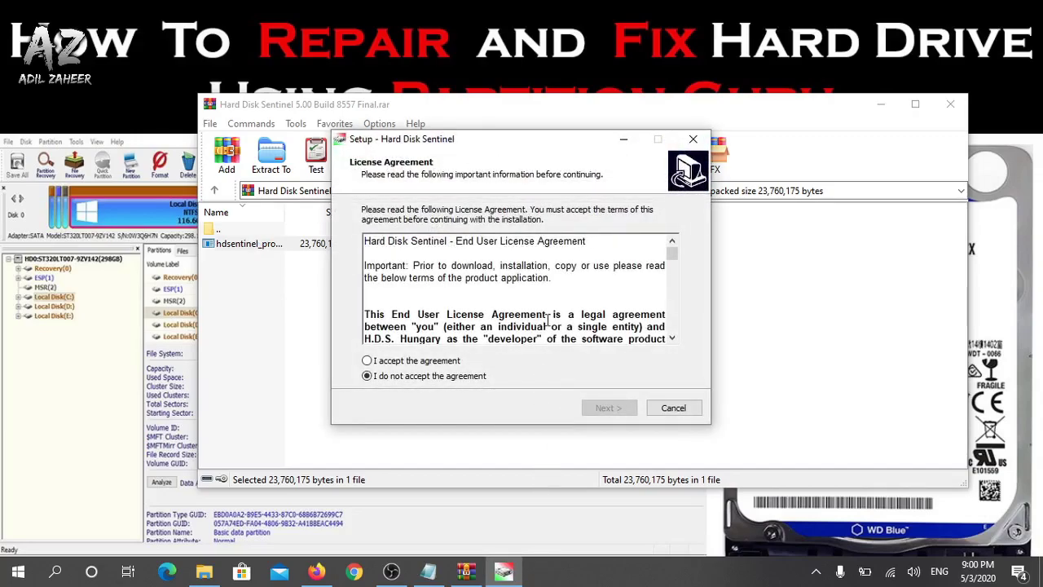
click(441, 360)
click(610, 409)
click(603, 408)
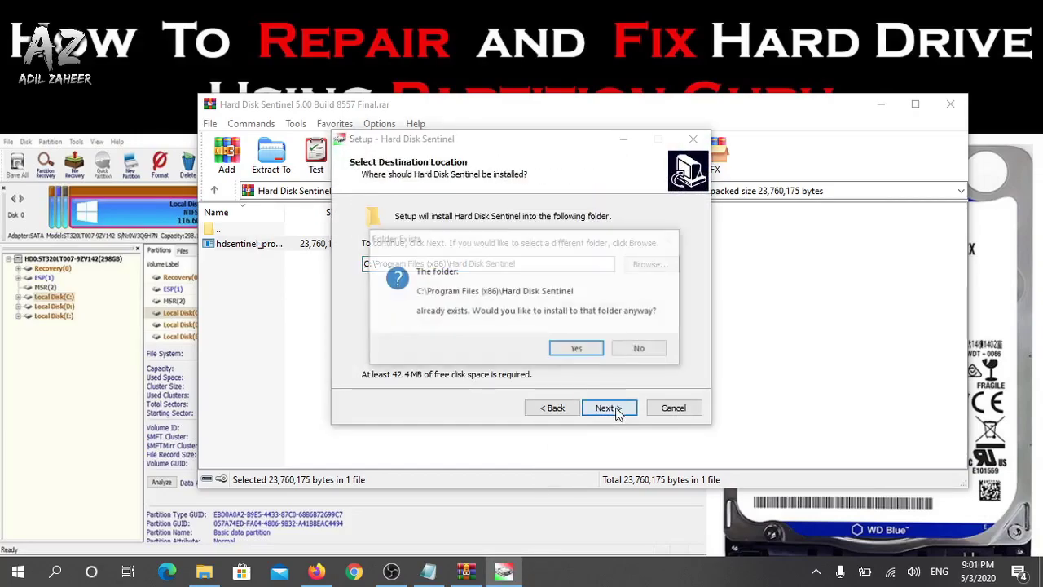
click(578, 350)
click(607, 407)
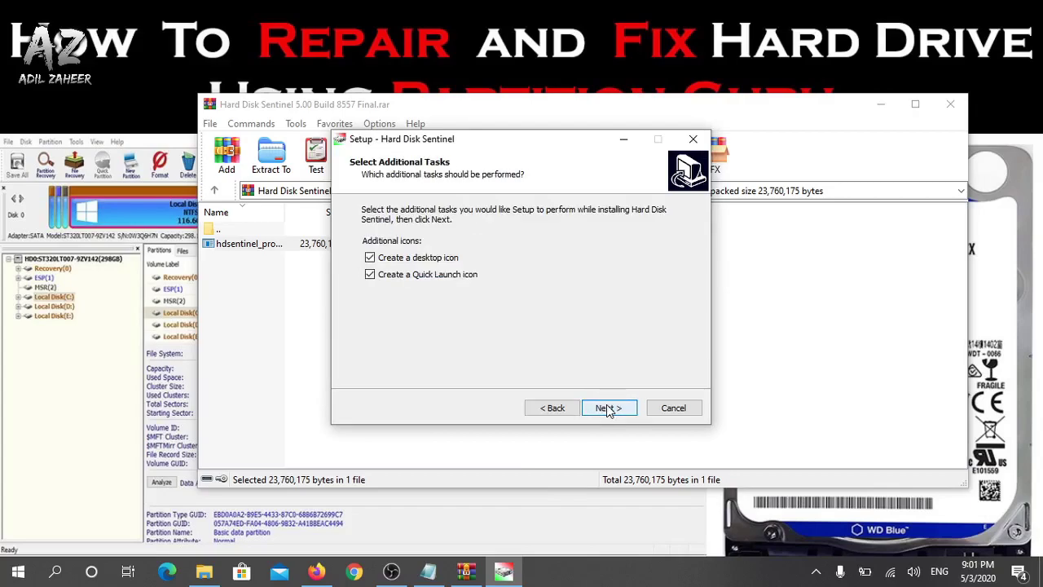
click(607, 408)
click(607, 408)
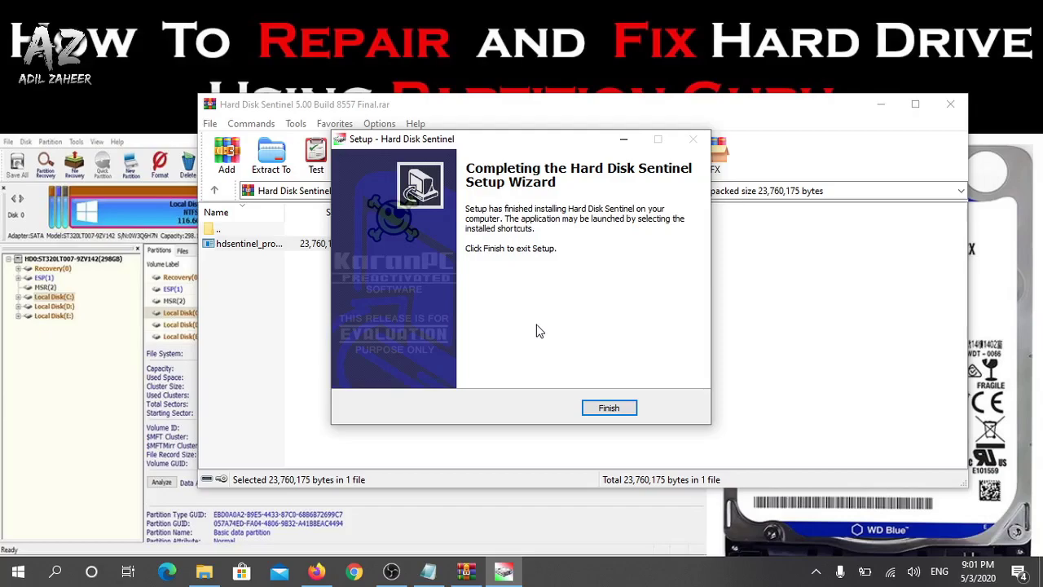
click(607, 410)
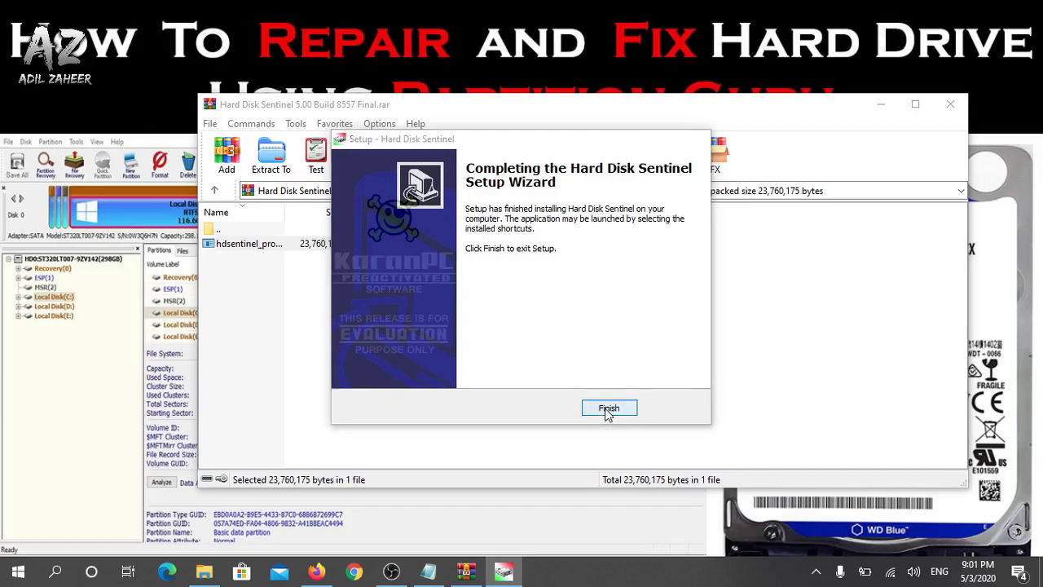
click(950, 105)
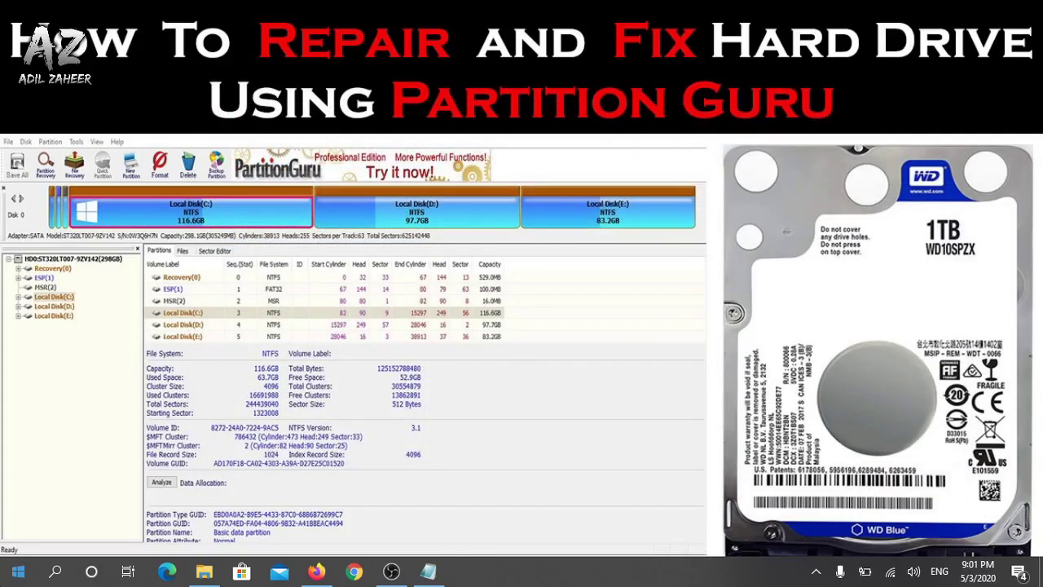
Search the Start menu for 'hard dis' to find the Hard Disk Sentinel app
key(super)
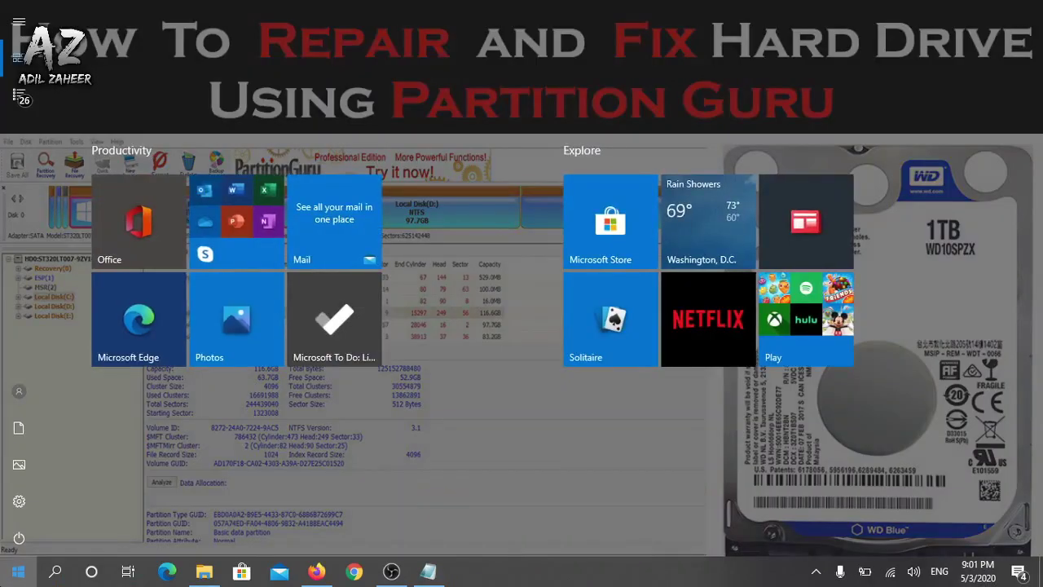
text(hard d)
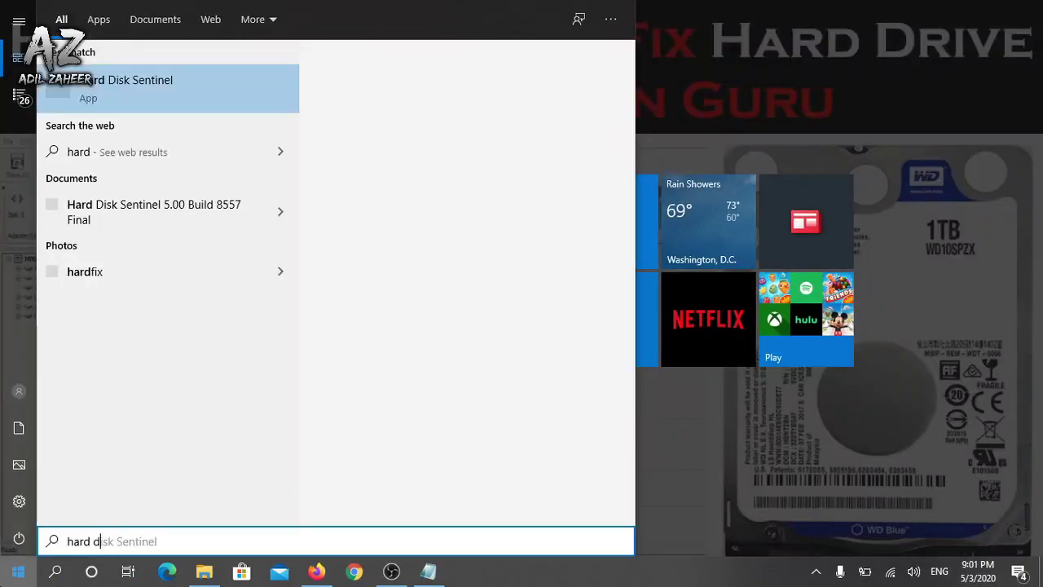
text(is)
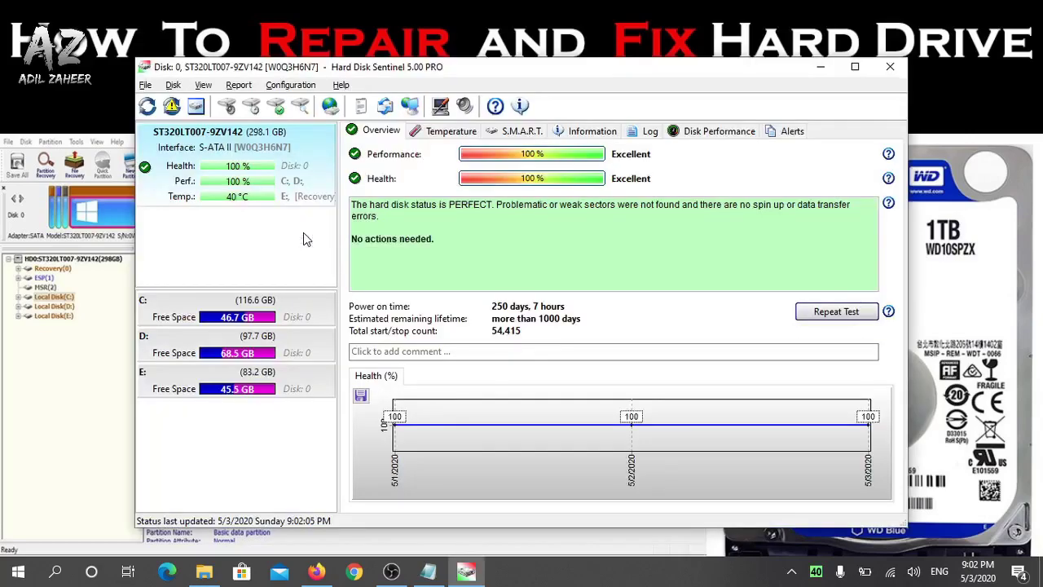
Maximize Hard Disk Sentinel and highlight the Overview status text reporting the 298.1 GB disk PERFECT
click(855, 67)
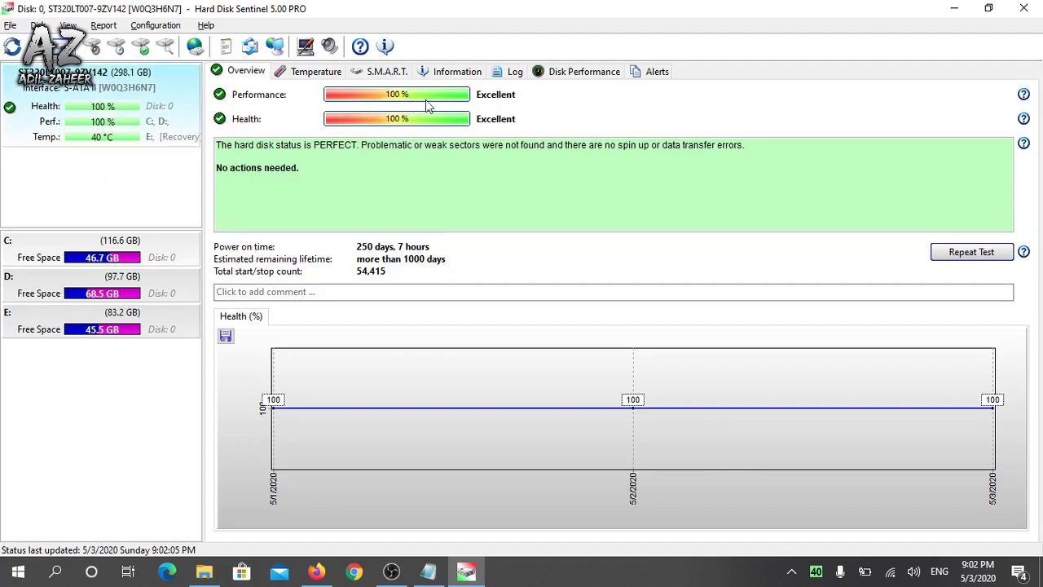
mouse_move(240, 127)
mouse_move(501, 126)
drag(219, 143, 289, 160)
click(289, 161)
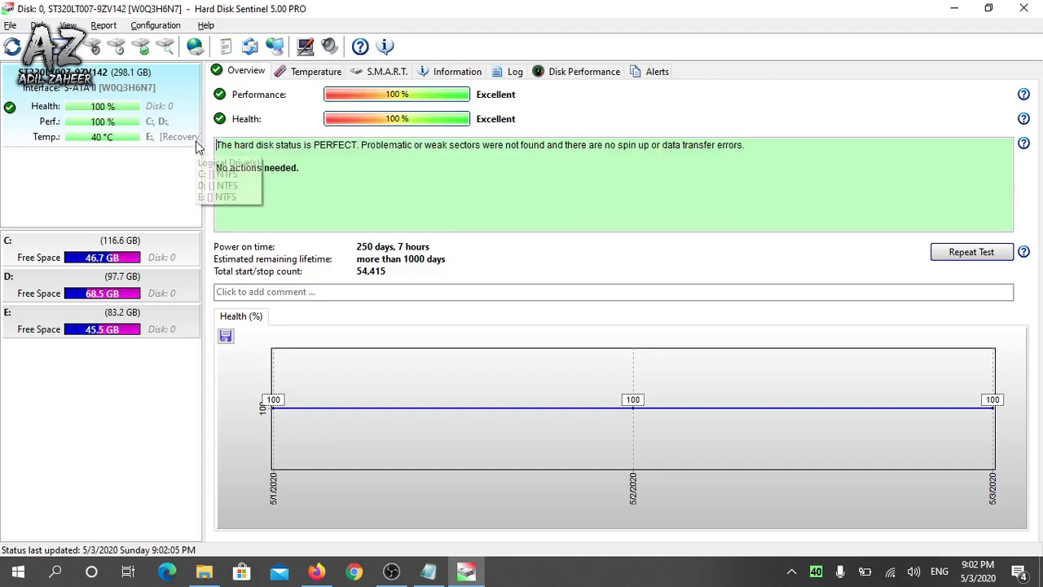
drag(216, 144, 726, 156)
drag(217, 144, 770, 152)
click(227, 145)
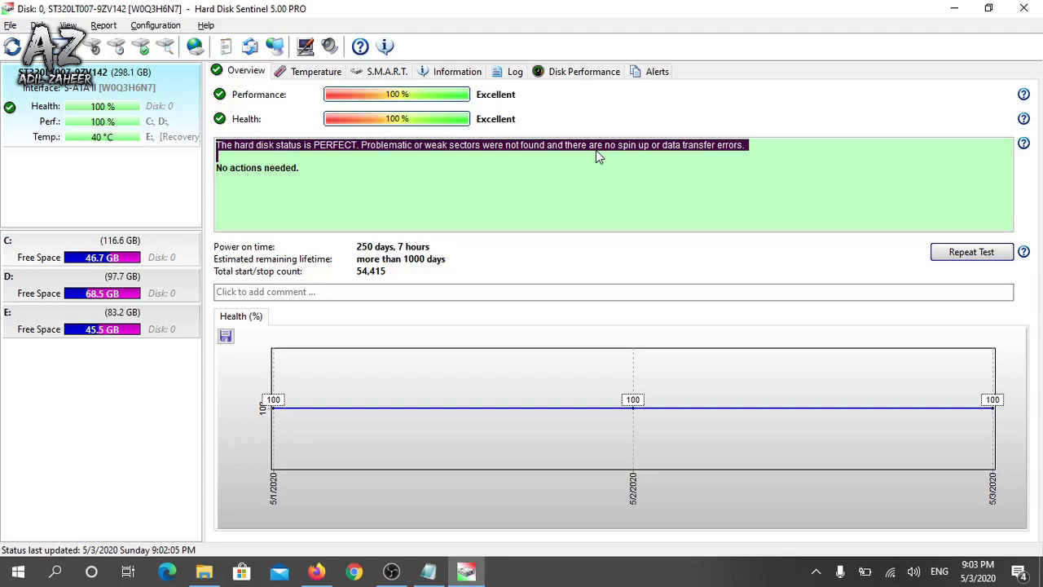
drag(216, 168, 321, 170)
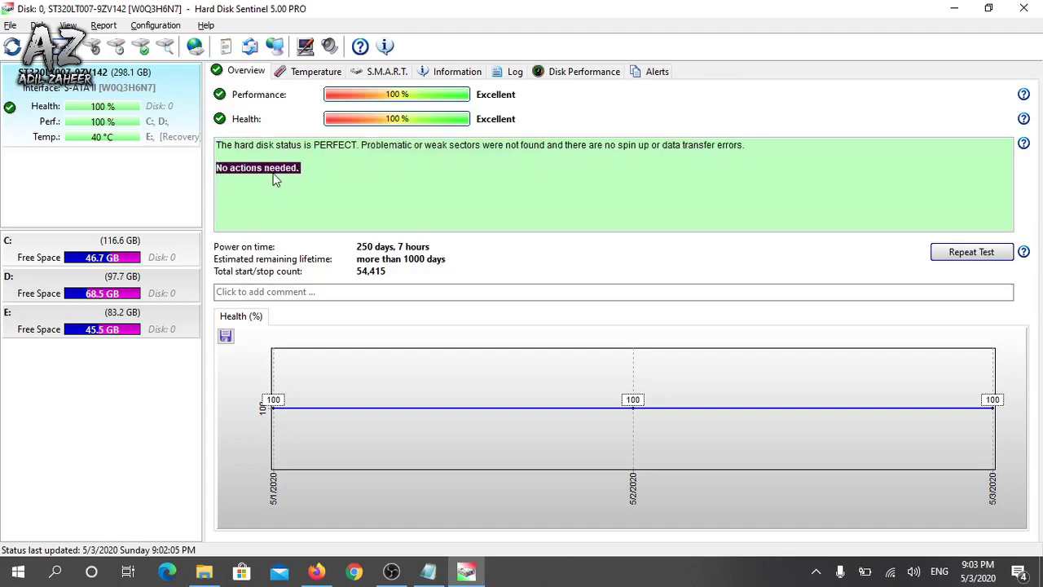
click(349, 170)
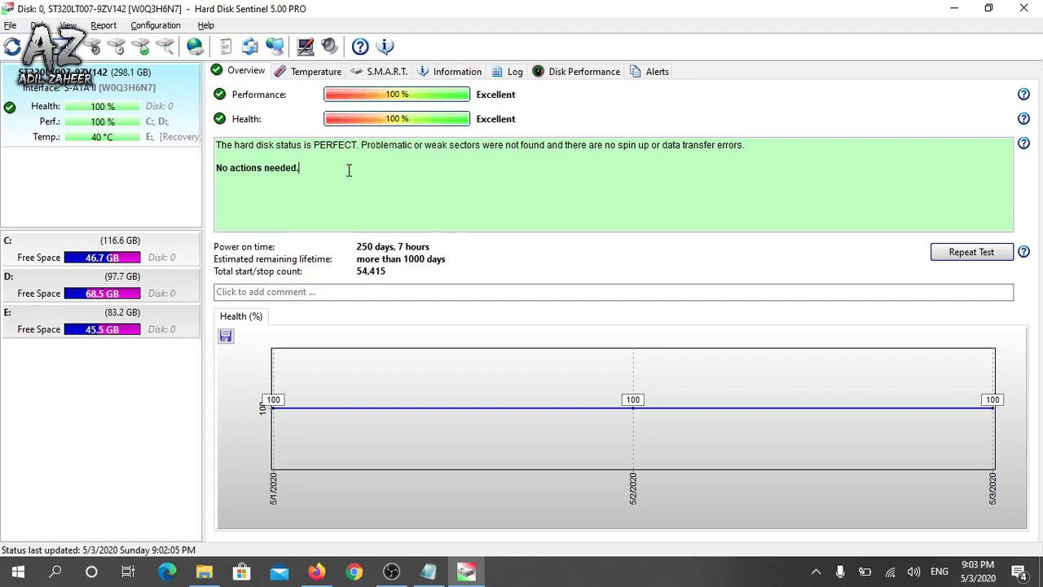
Repeat the test several times, then select the TOSHIBA MK8046GSX disk showing 20% health
click(971, 252)
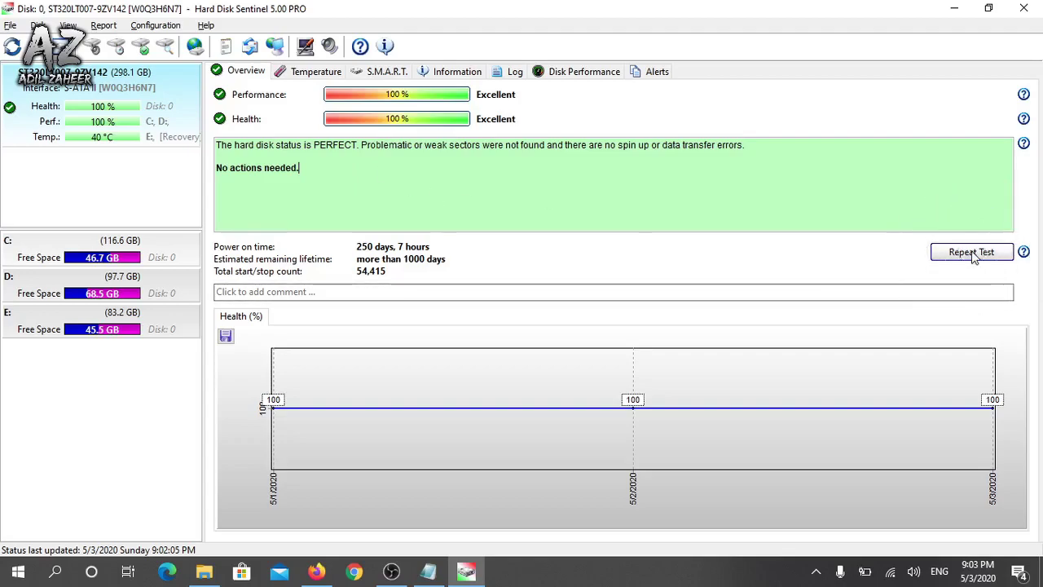
click(971, 253)
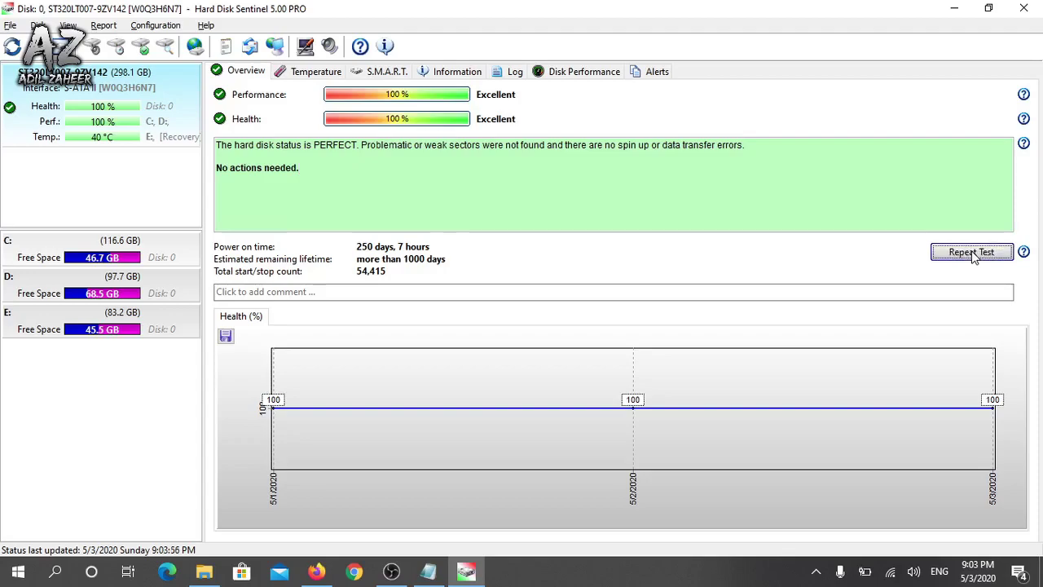
click(973, 254)
click(972, 253)
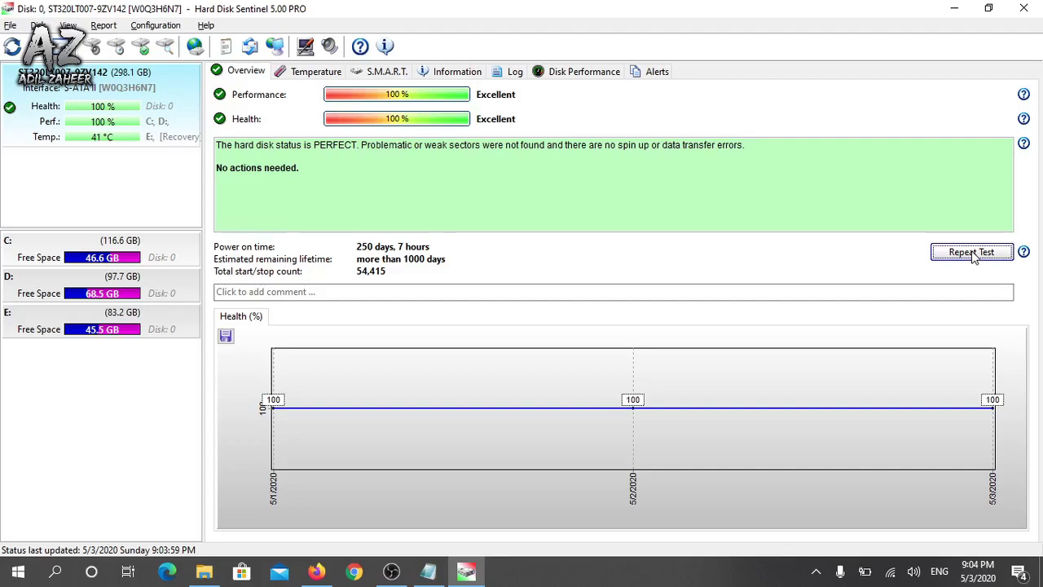
click(972, 253)
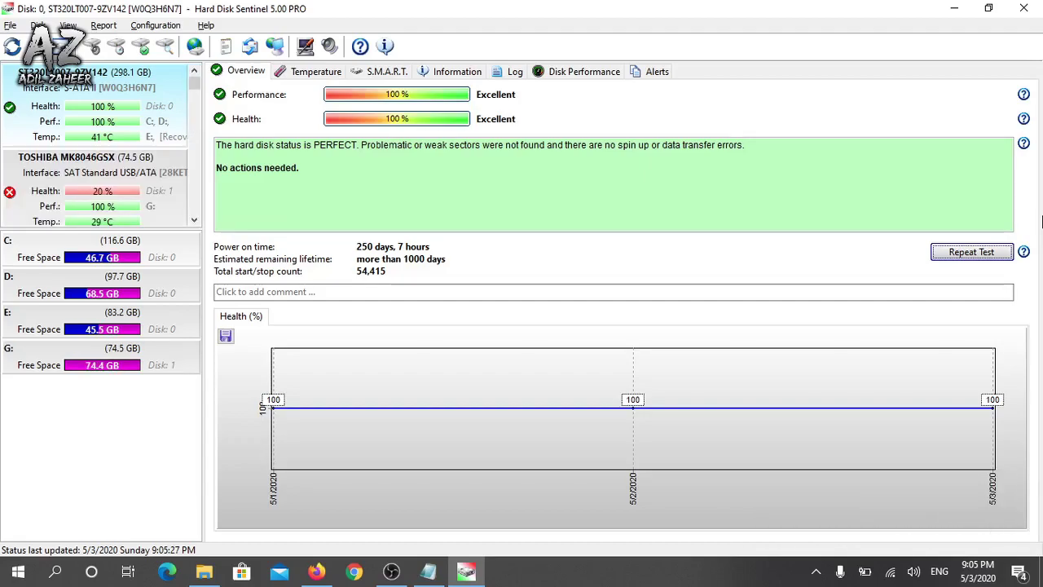
click(96, 158)
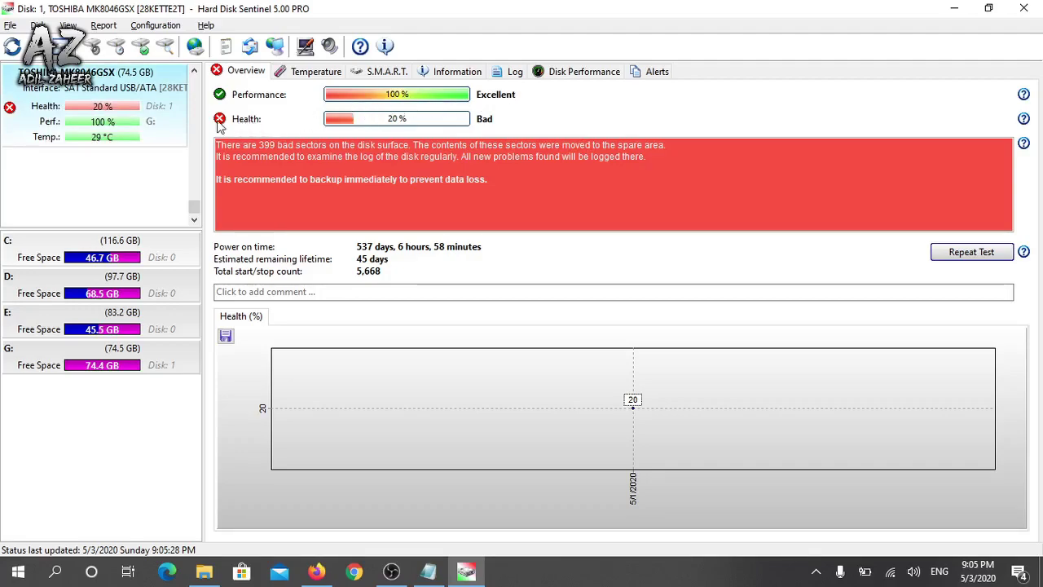
mouse_move(221, 122)
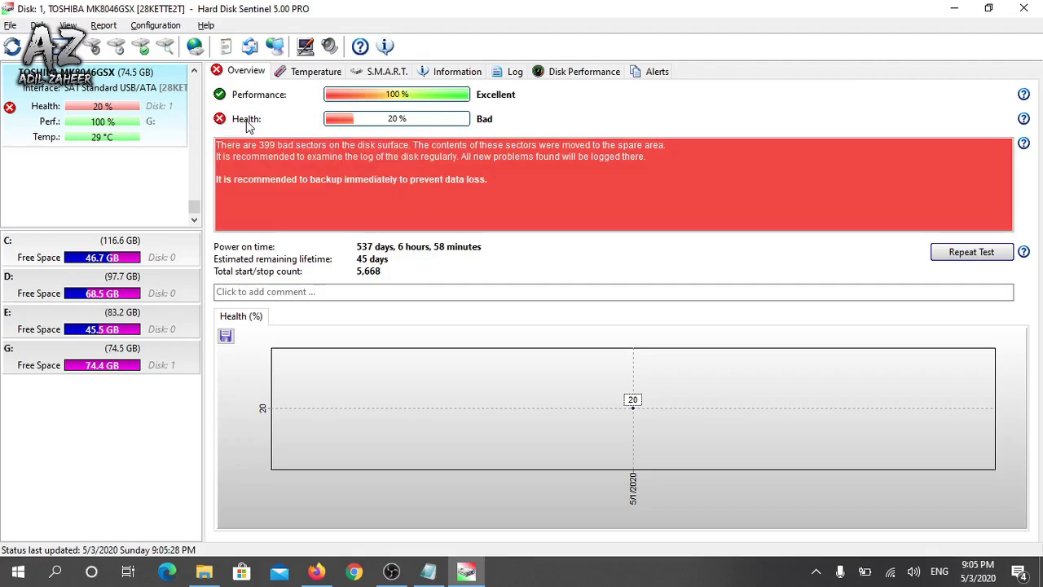
mouse_move(386, 129)
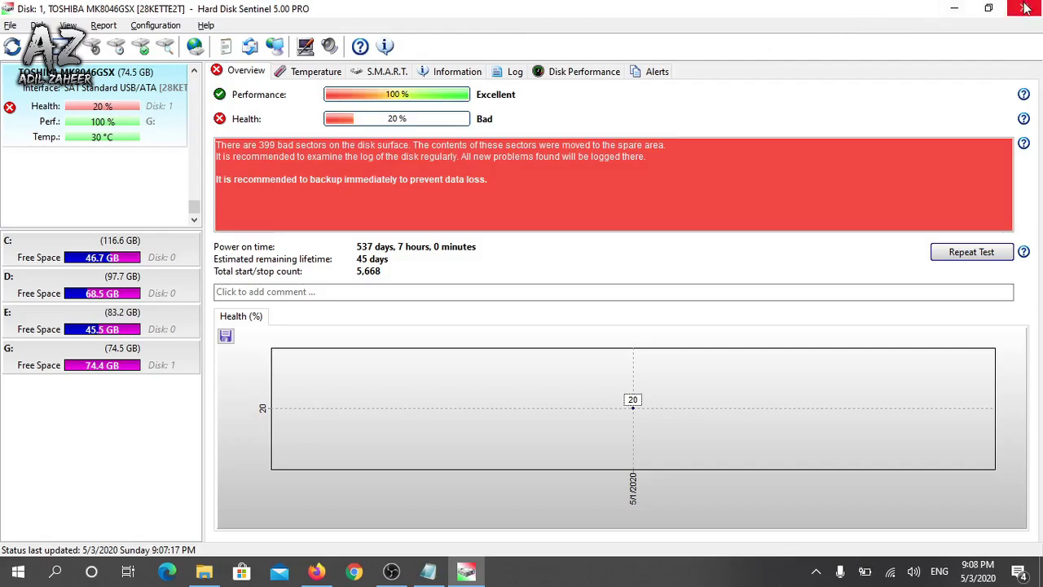
Minimize Hard Disk Sentinel and copy the PartitionGuru Pro MediaFire link from Notepad
click(958, 9)
click(429, 571)
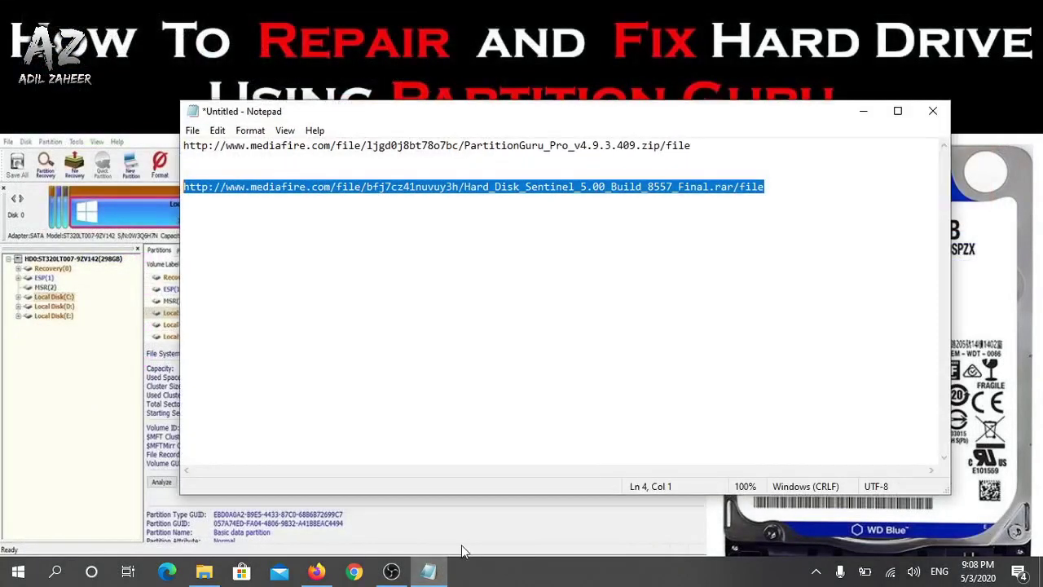
drag(713, 145, 174, 145)
key(ctrl+c)
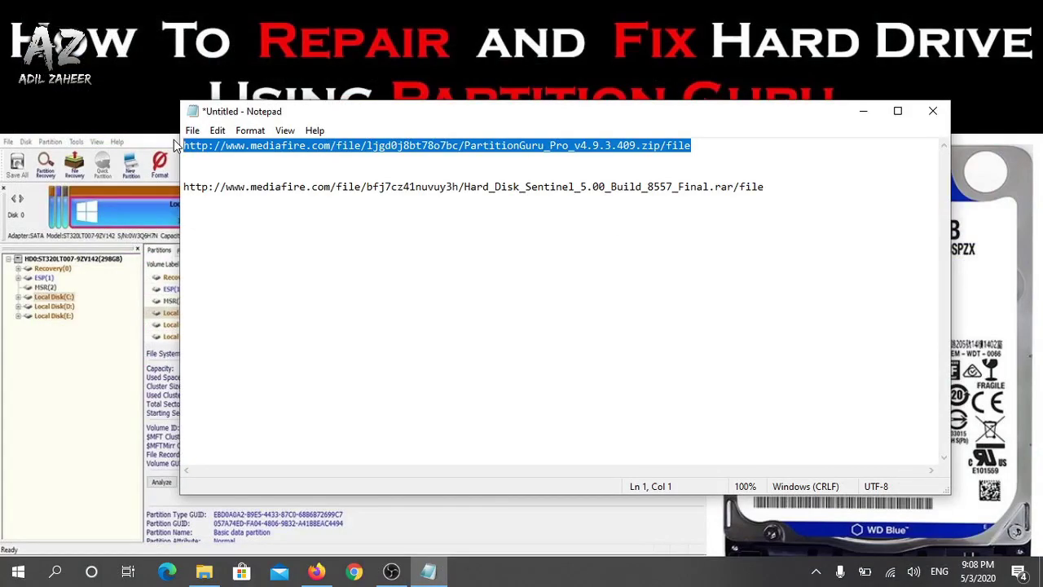
click(863, 110)
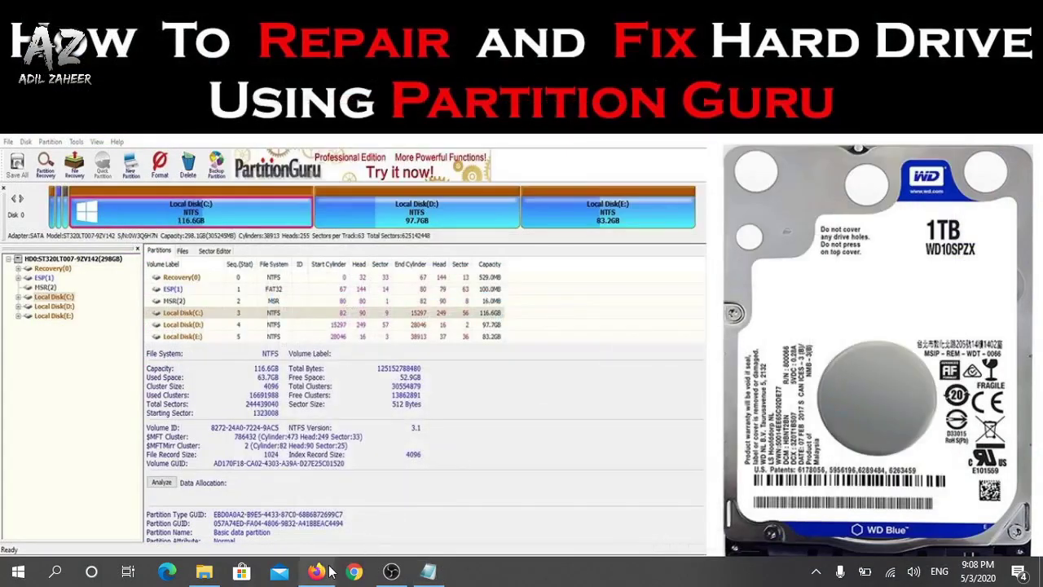
Load the PartitionGuru Pro v4.9.3.409 MediaFire page in Firefox and download the 76.33 MB zip
click(330, 573)
click(338, 65)
key(ctrl+v)
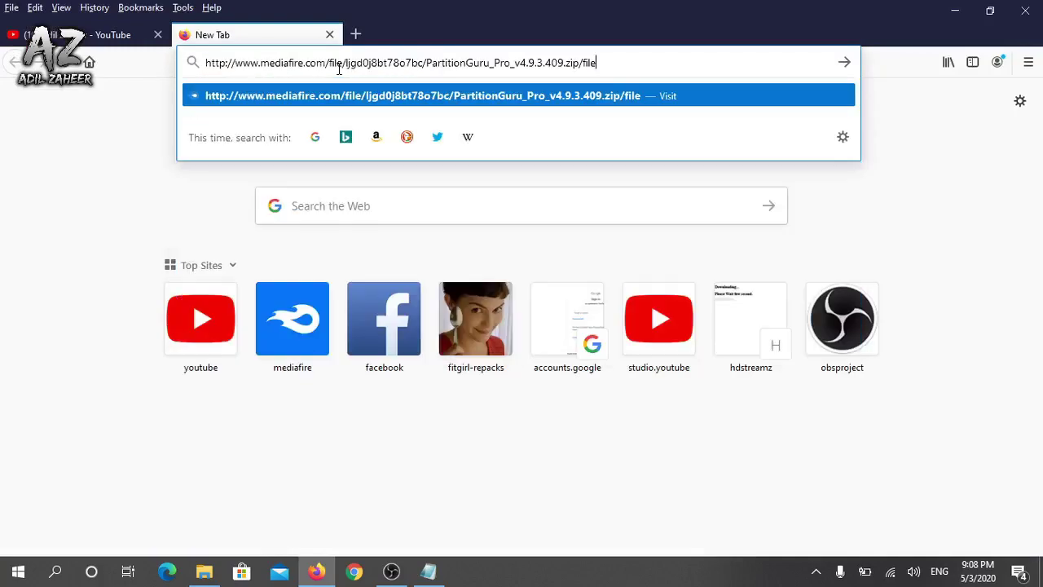
key(Return)
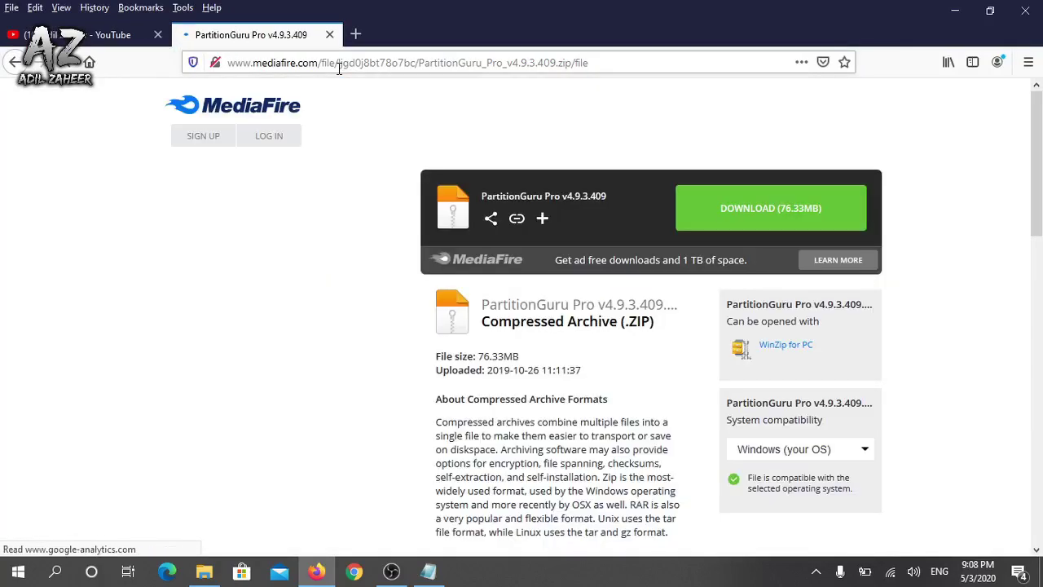
click(787, 213)
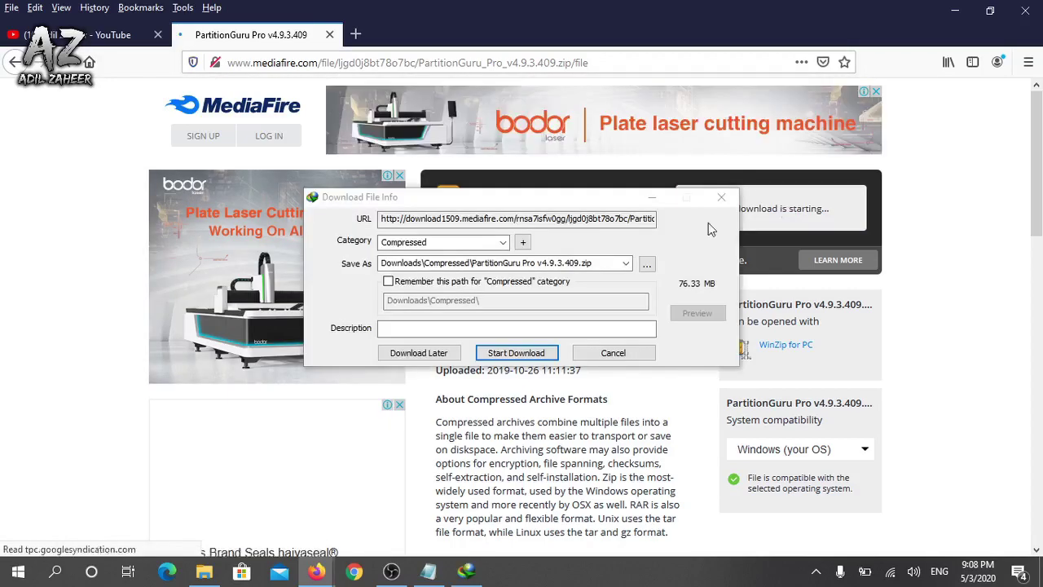
Start the IDM download of PartitionGuru Pro v4.9.3.409.zip into Downloads\Compressed
click(516, 353)
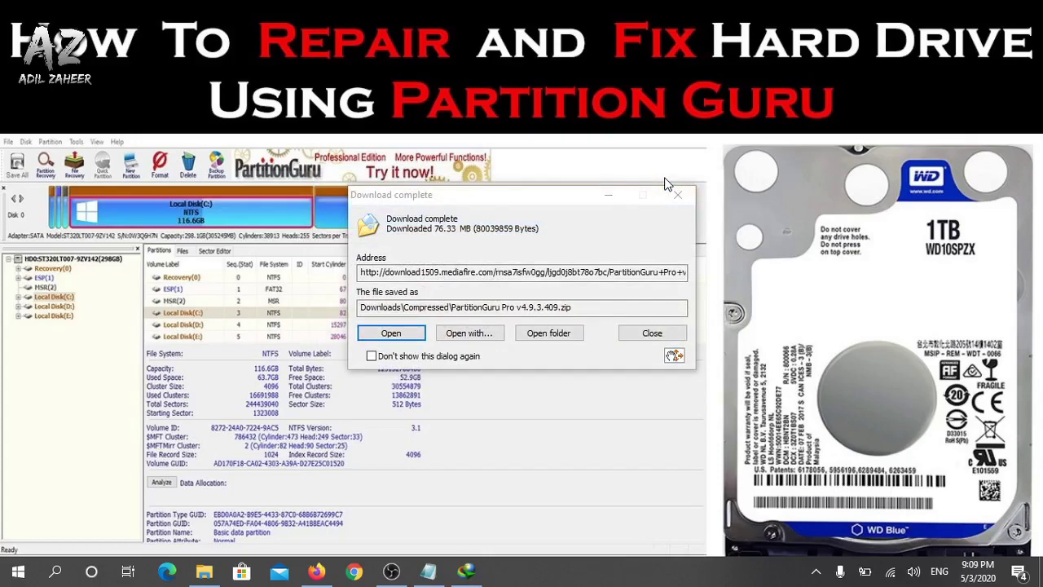
Open the zip in WinRAR, enter the EASSOS_PartitionGuru_Pro_v4.9.3.409 folder and widen the Name column
click(410, 336)
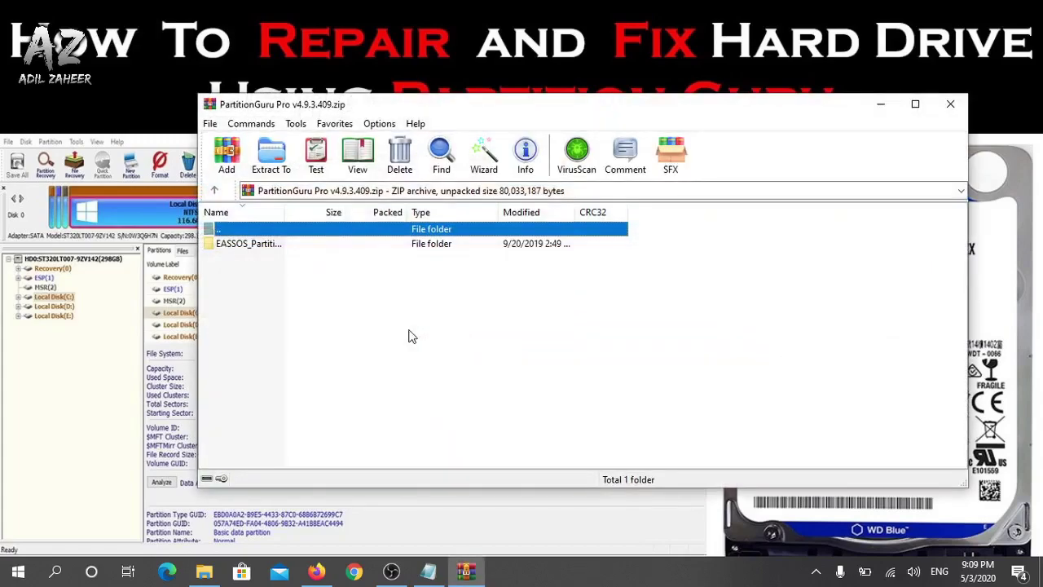
click(242, 243)
double_click(242, 244)
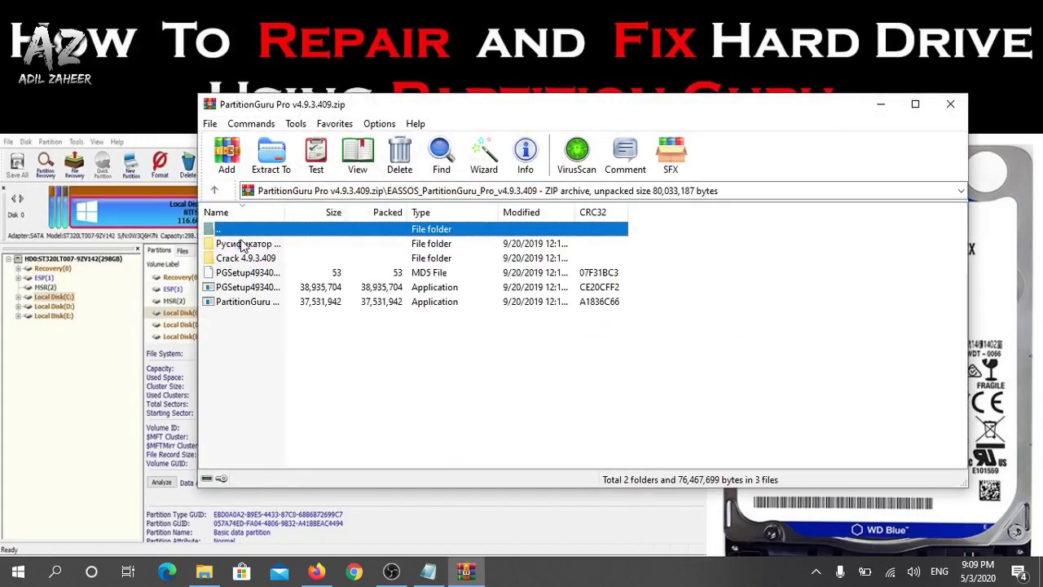
click(299, 212)
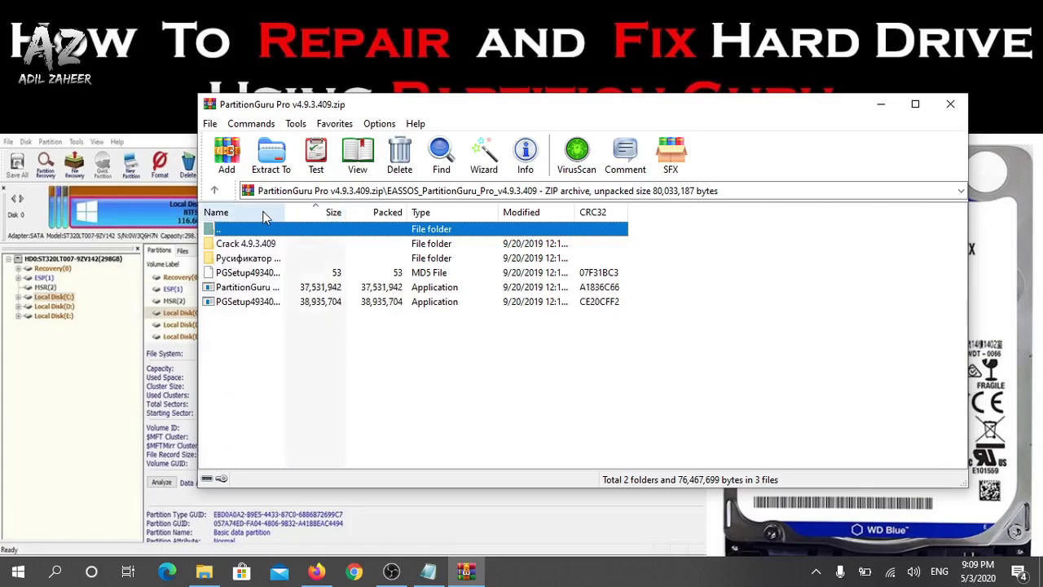
drag(282, 211, 380, 212)
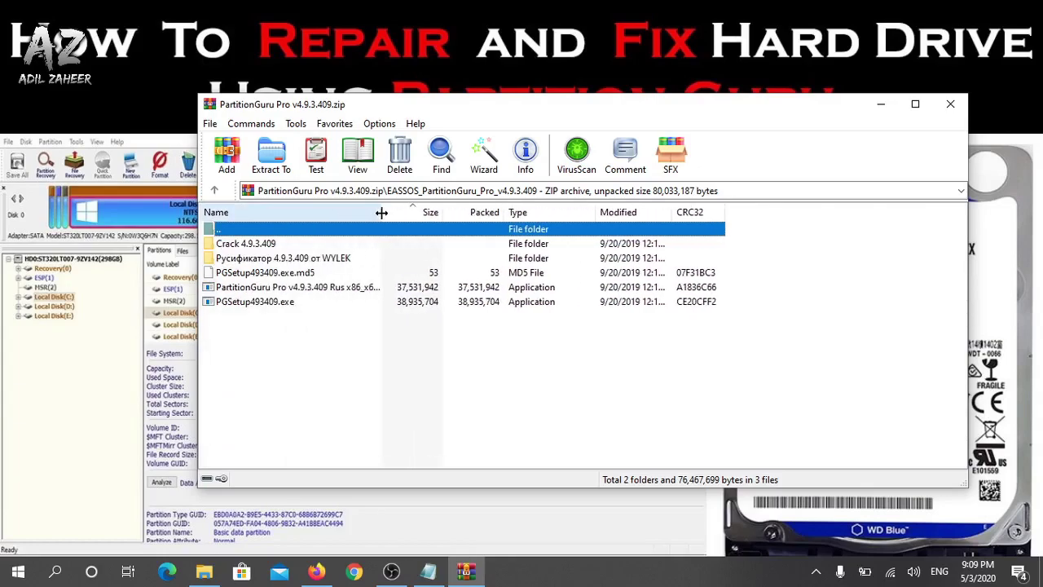
click(289, 212)
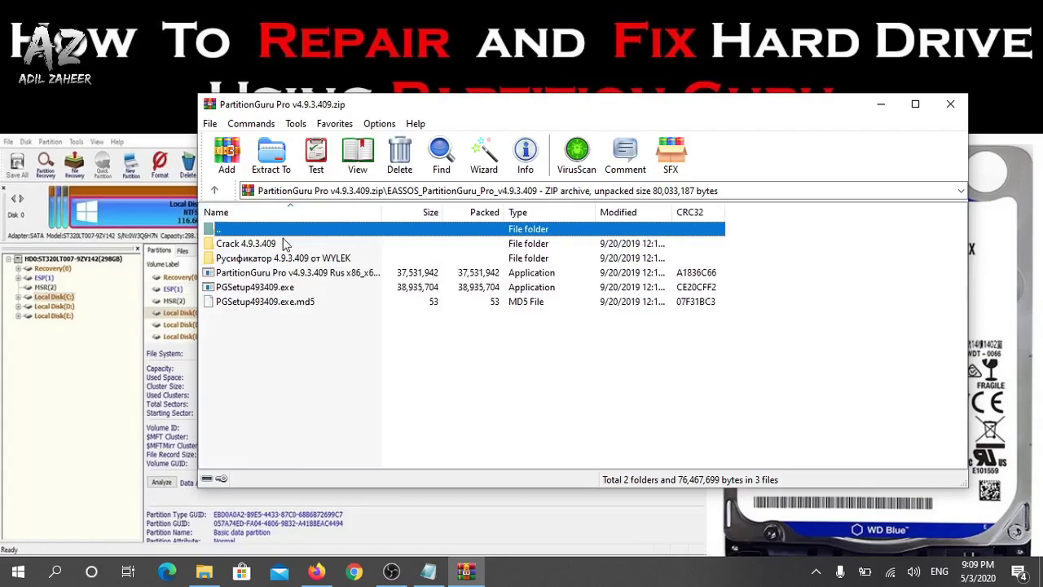
Run the PGSetup493409.exe installer from the archive
click(274, 291)
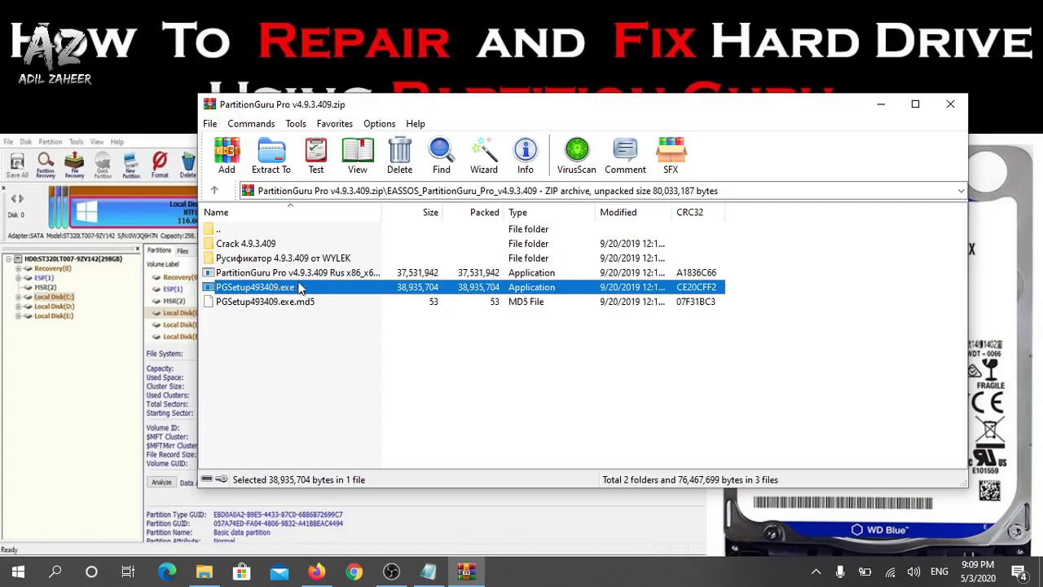
click(306, 277)
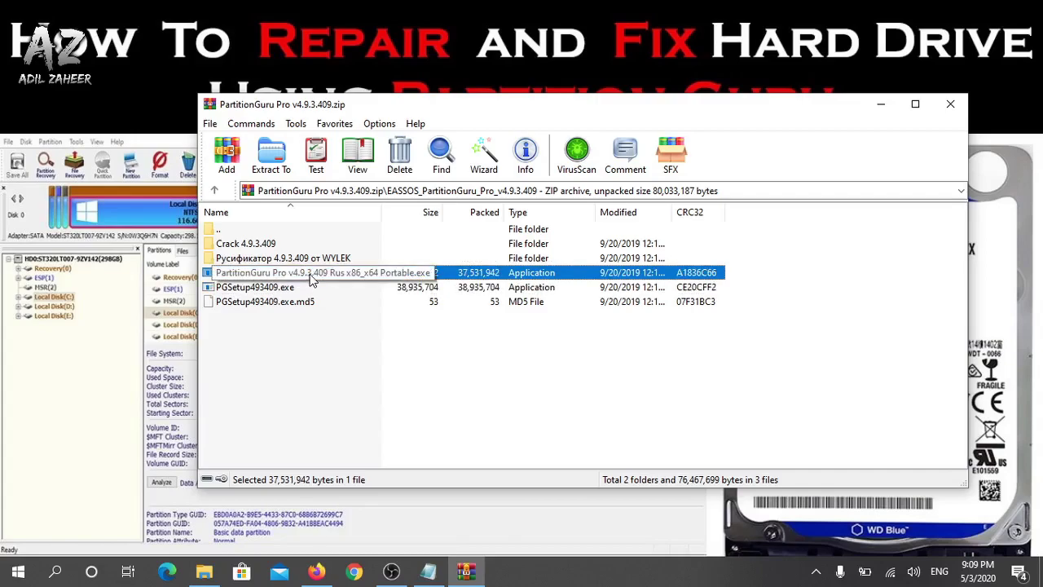
click(267, 295)
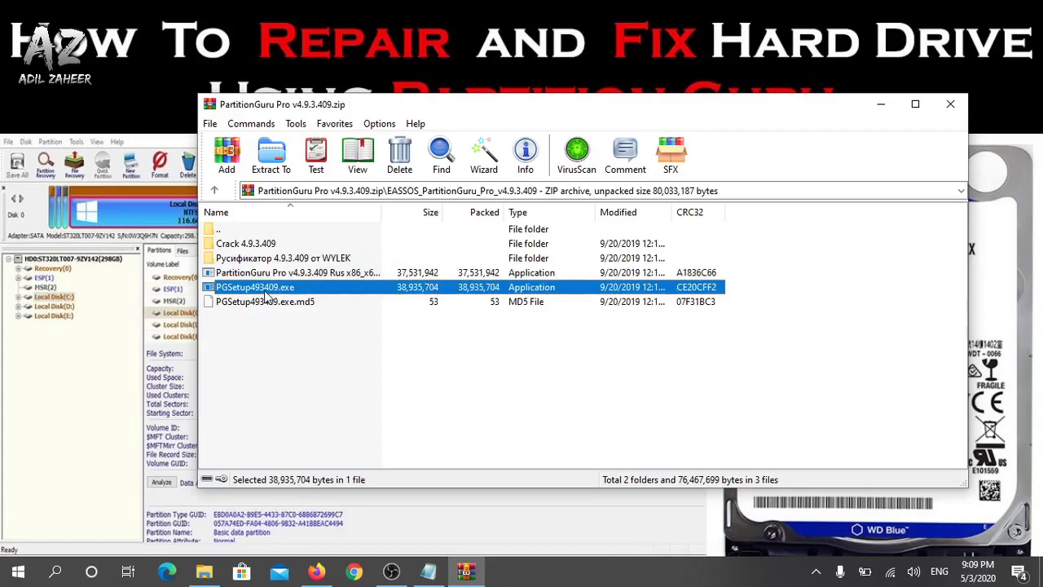
double_click(255, 292)
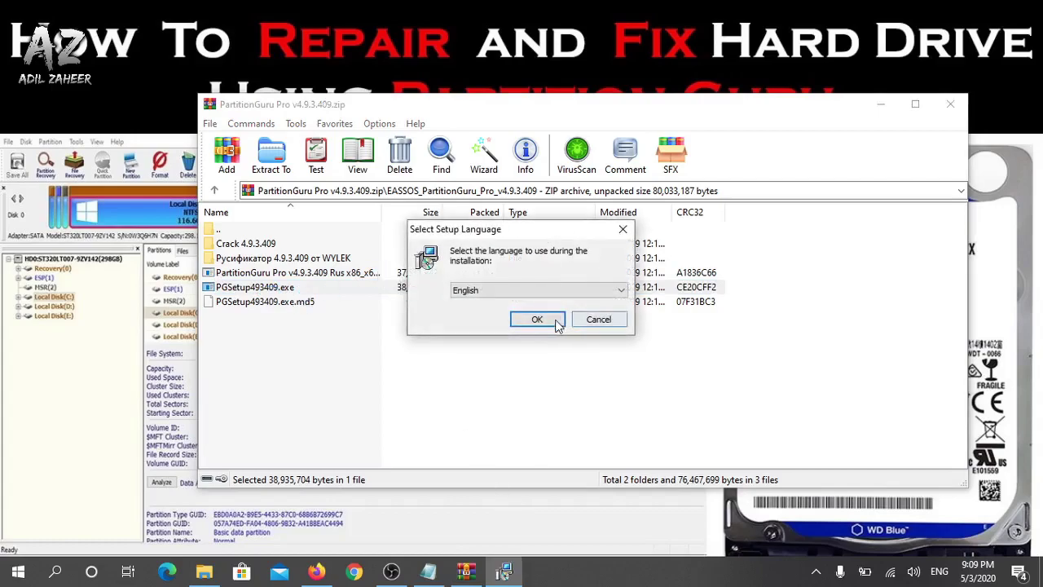
Install PartitionGuru in English to C:\Program Files\PartitionGuru, unchecking Launch PartitionGuru and Open Website
click(542, 322)
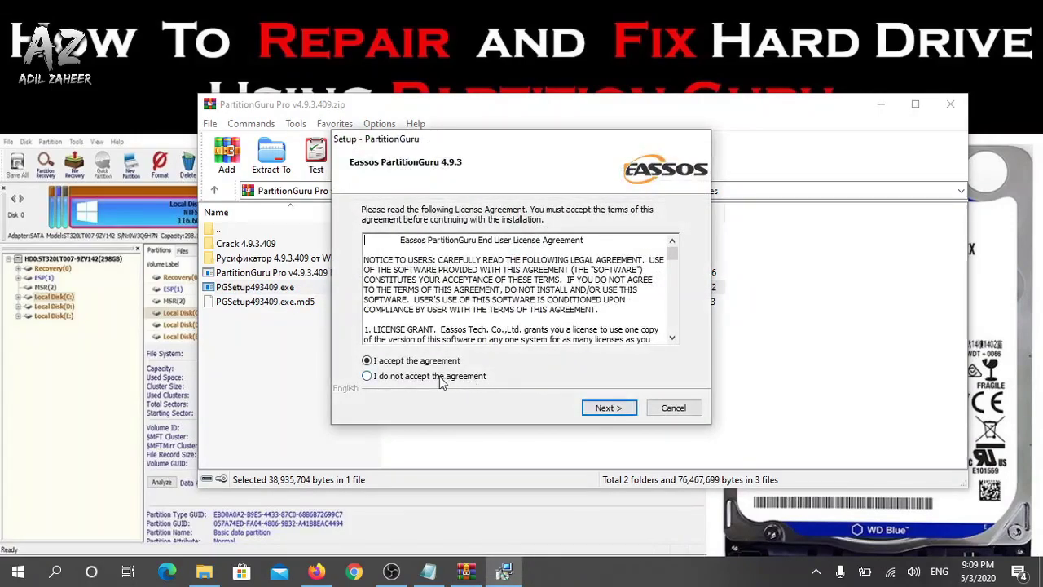
click(405, 364)
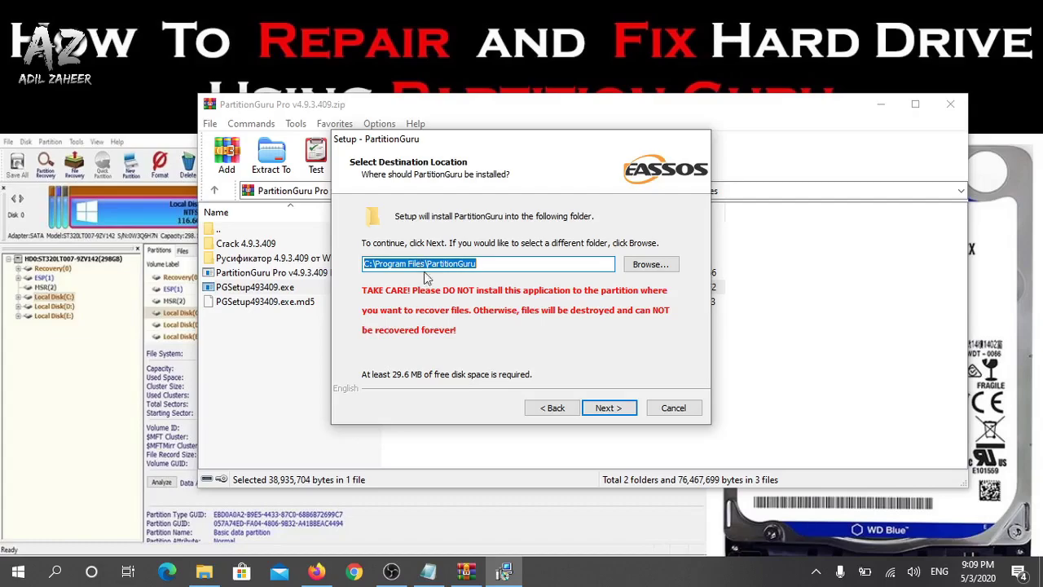
click(612, 411)
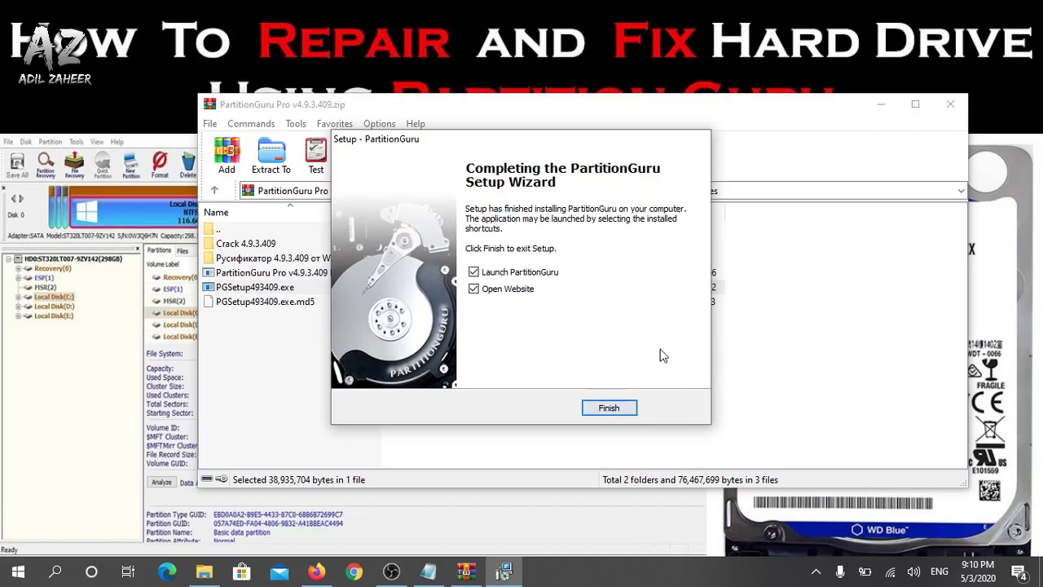
click(473, 272)
click(473, 288)
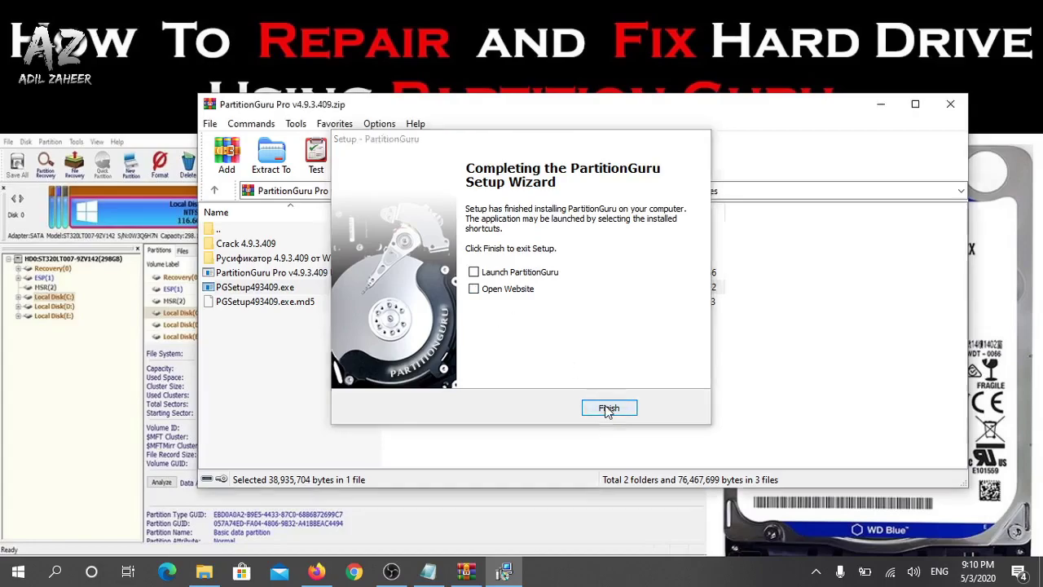
click(607, 409)
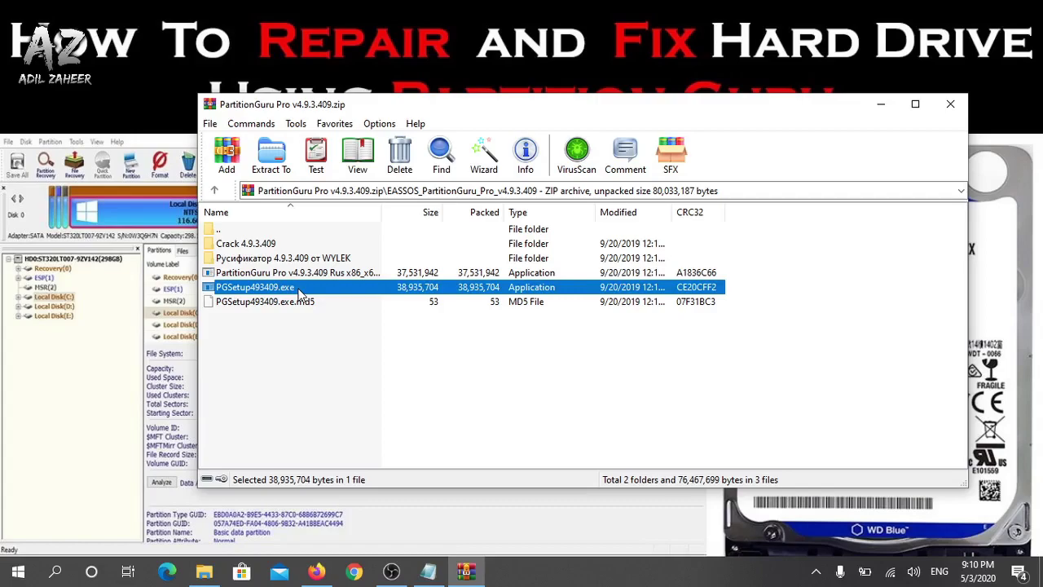
Open the archive's Crack 4.9.3.409 folder and look inside its x86 subfolder
click(258, 247)
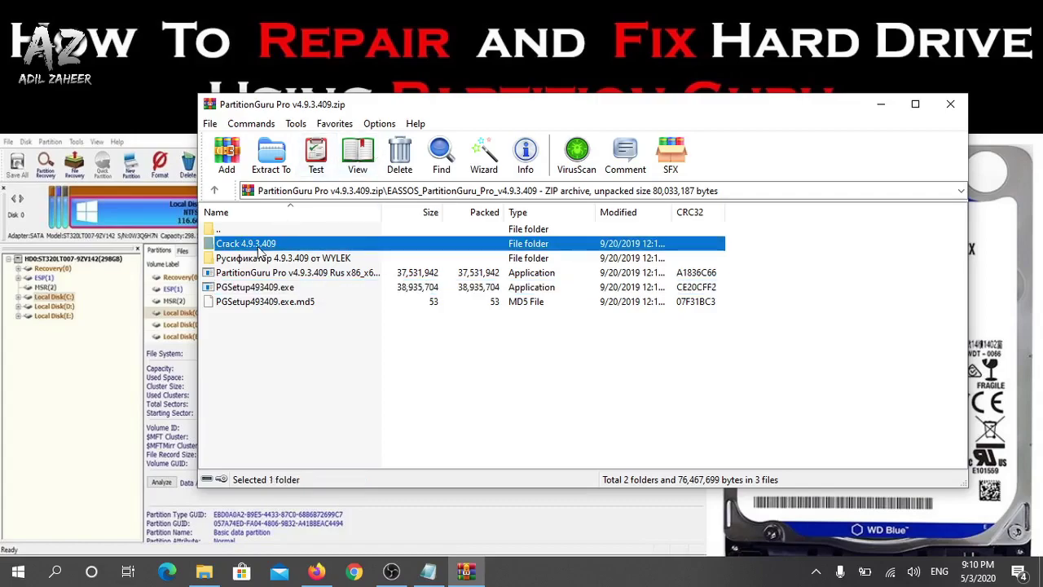
click(245, 247)
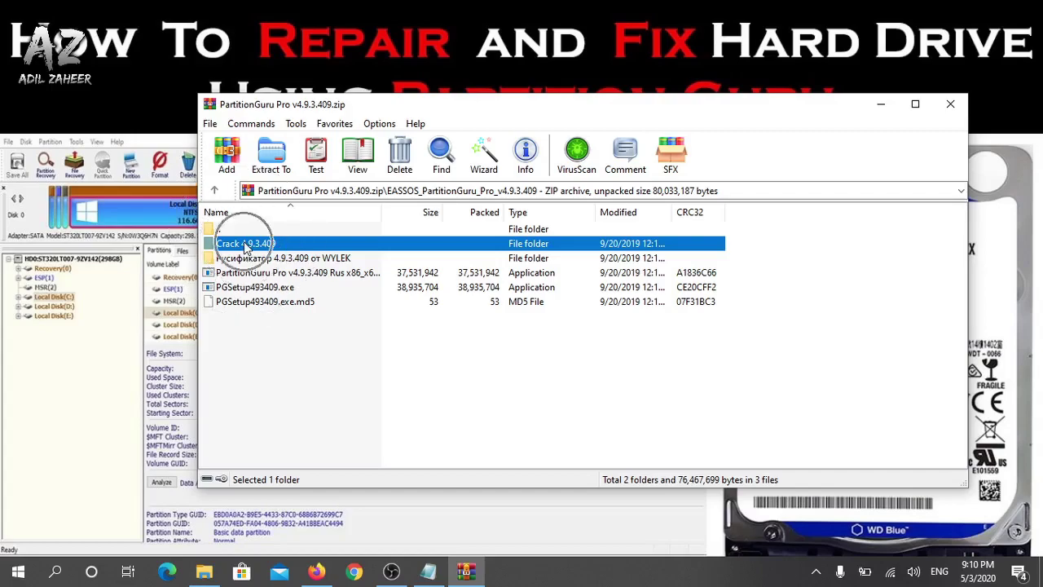
double_click(245, 247)
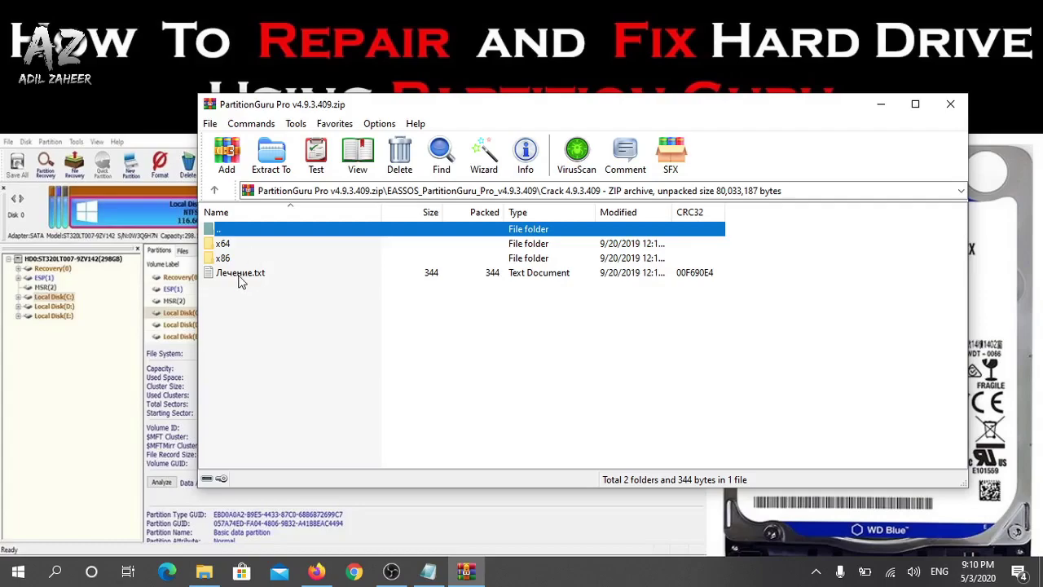
double_click(227, 260)
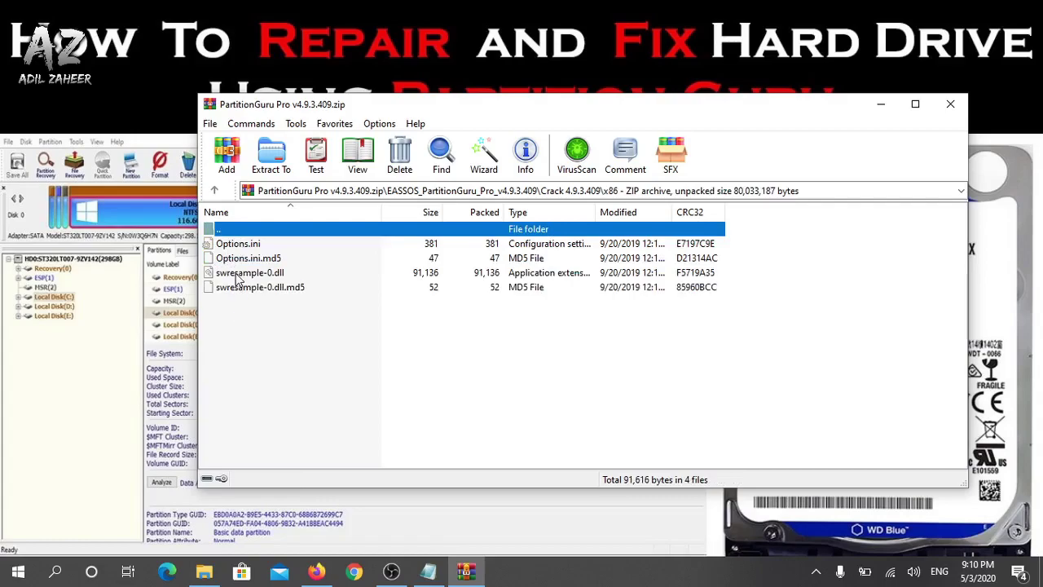
Go back, open the x64 subfolder and select its four crack files
click(215, 193)
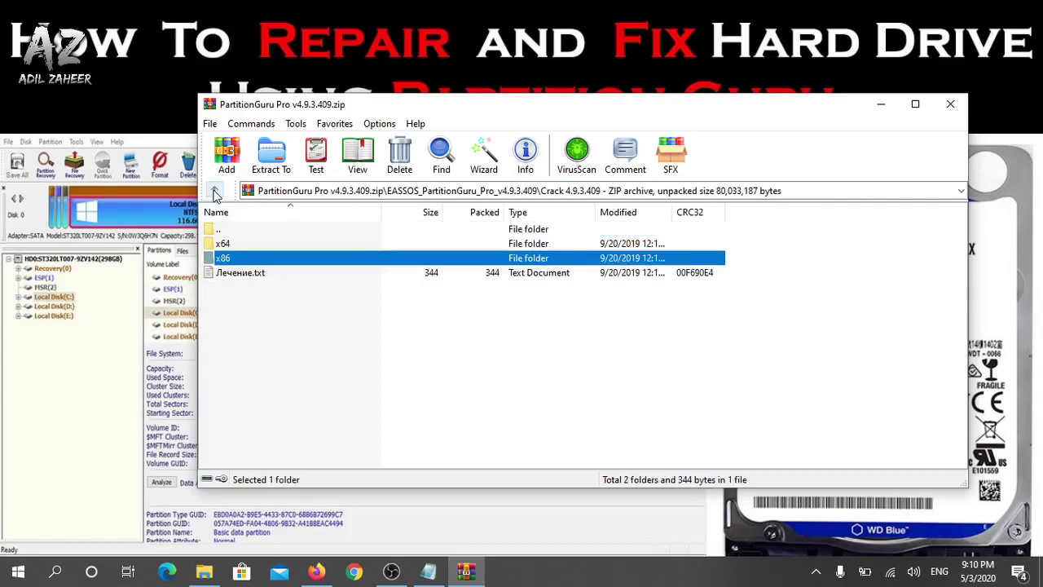
double_click(229, 244)
drag(244, 319, 246, 250)
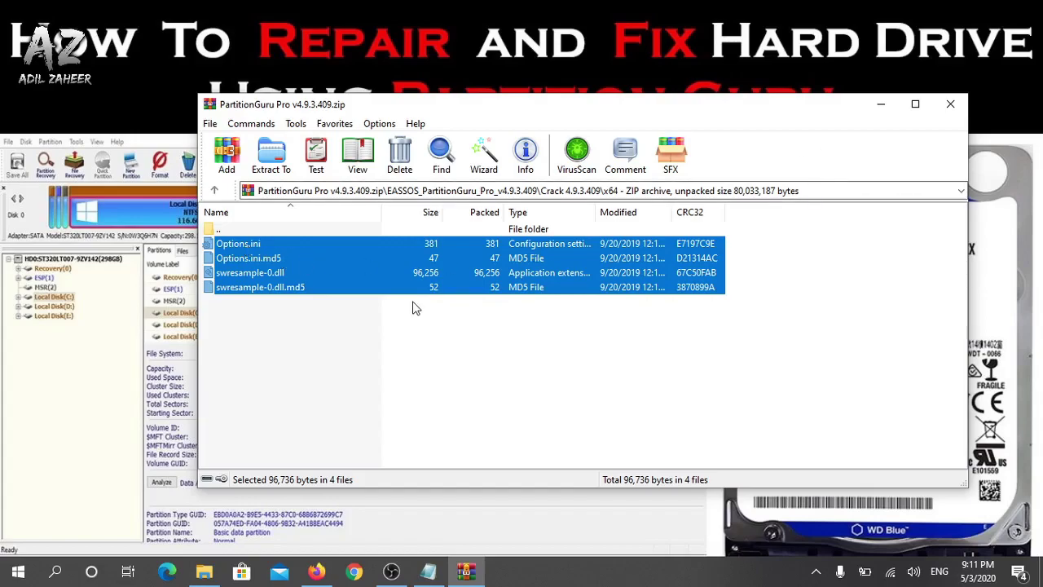
click(204, 571)
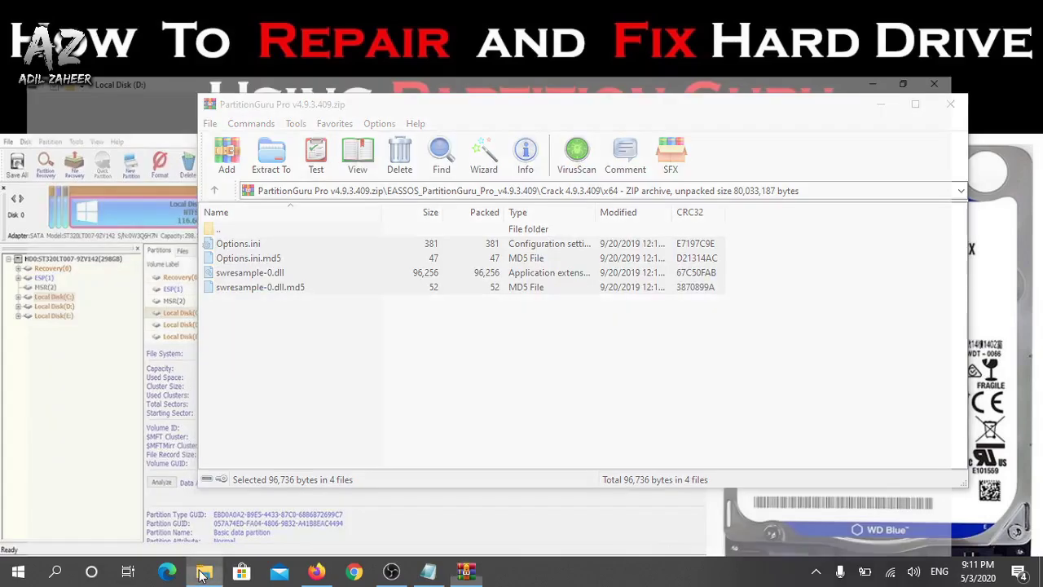
Navigate File Explorer to C:\Program Files\PartitionGuru via This PC and Local Disk (C:)
click(59, 306)
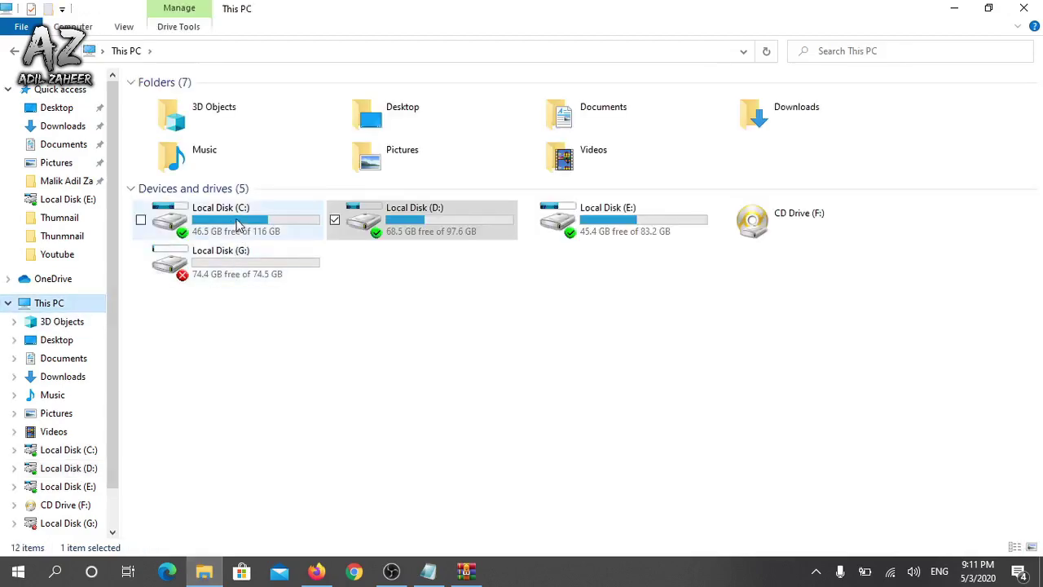
click(219, 230)
double_click(219, 229)
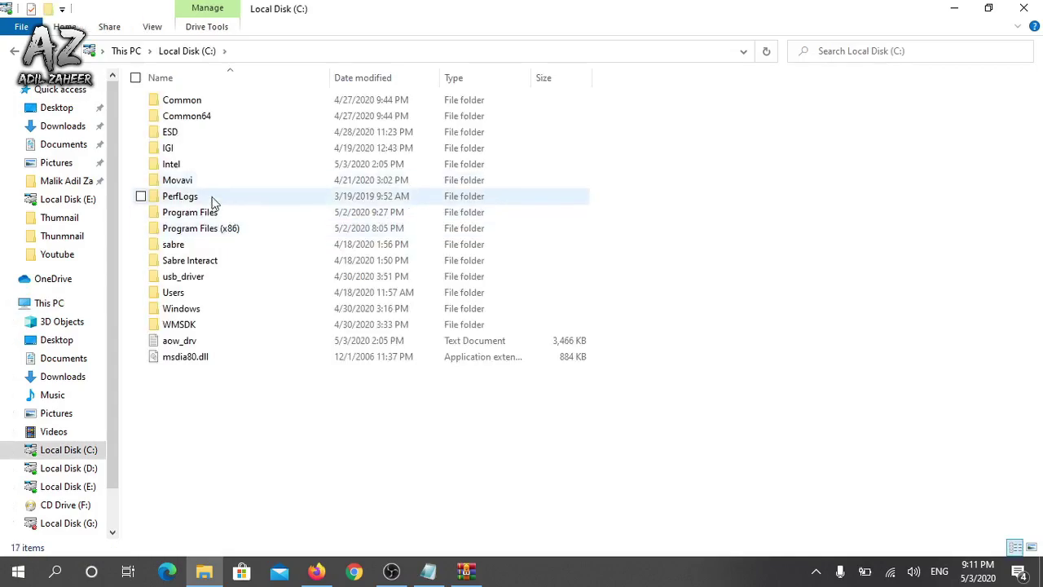
double_click(211, 212)
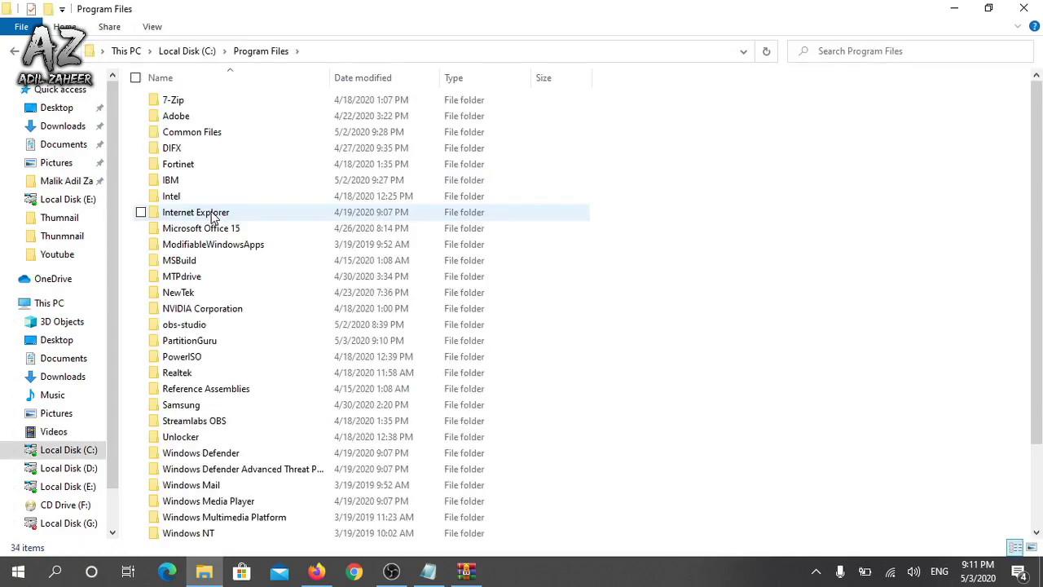
click(187, 280)
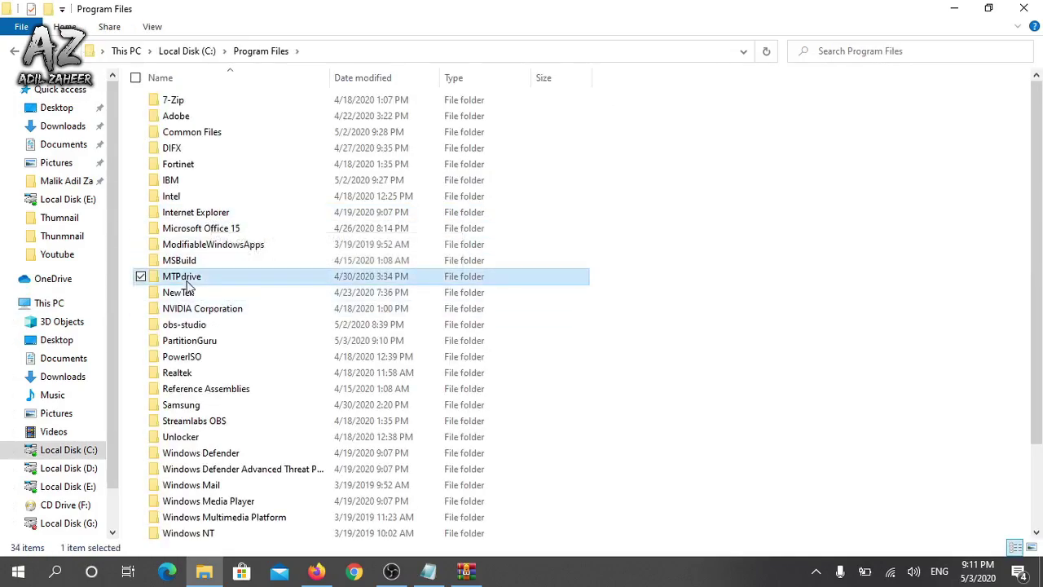
key(p)
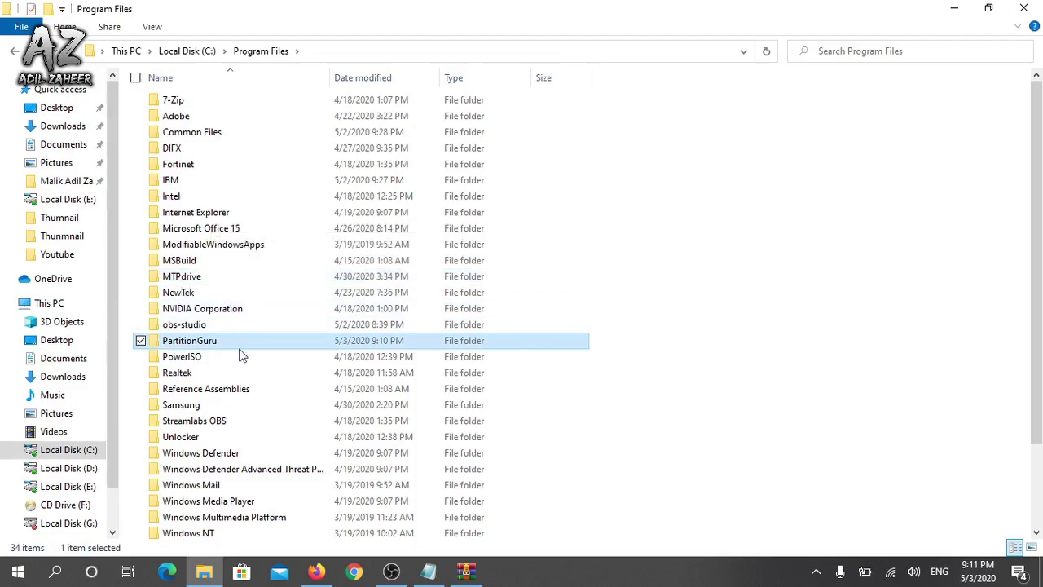
click(205, 349)
double_click(197, 349)
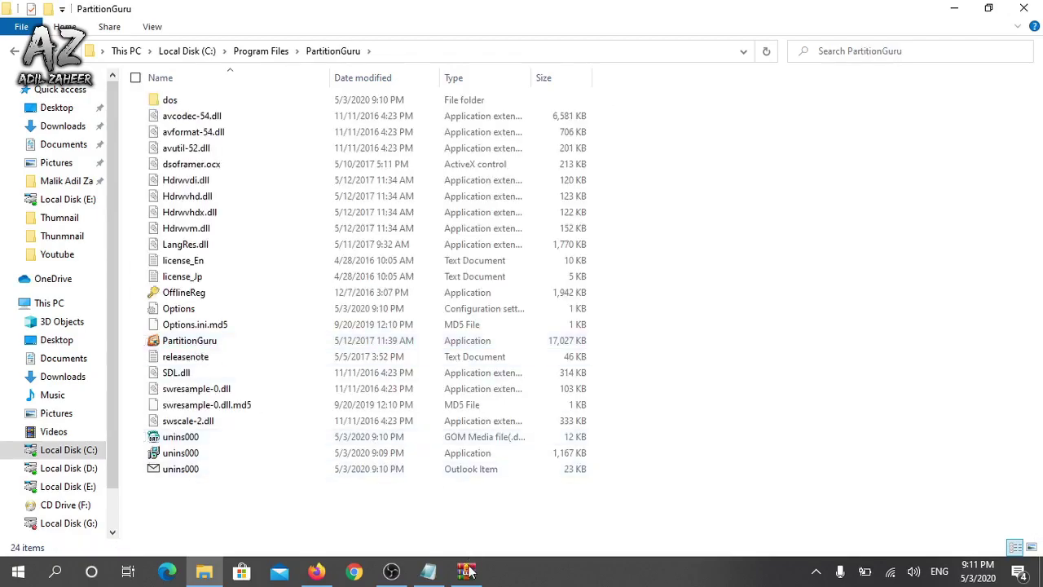
key(alt+Tab)
Drag the four x64 crack files into the PartitionGuru folder, replacing all originals with administrator permission
drag(445, 107, 649, 61)
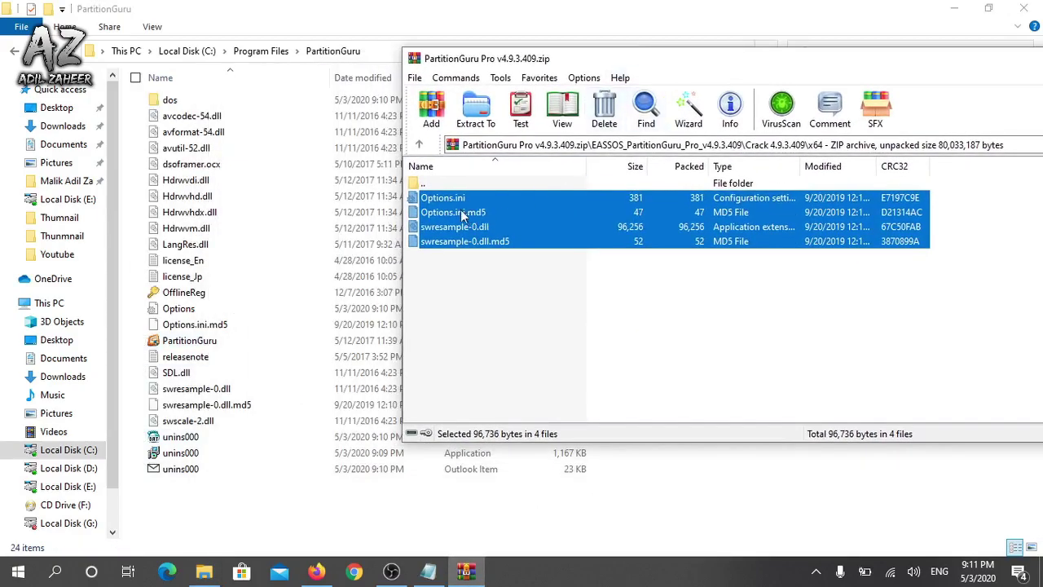
drag(446, 227, 229, 504)
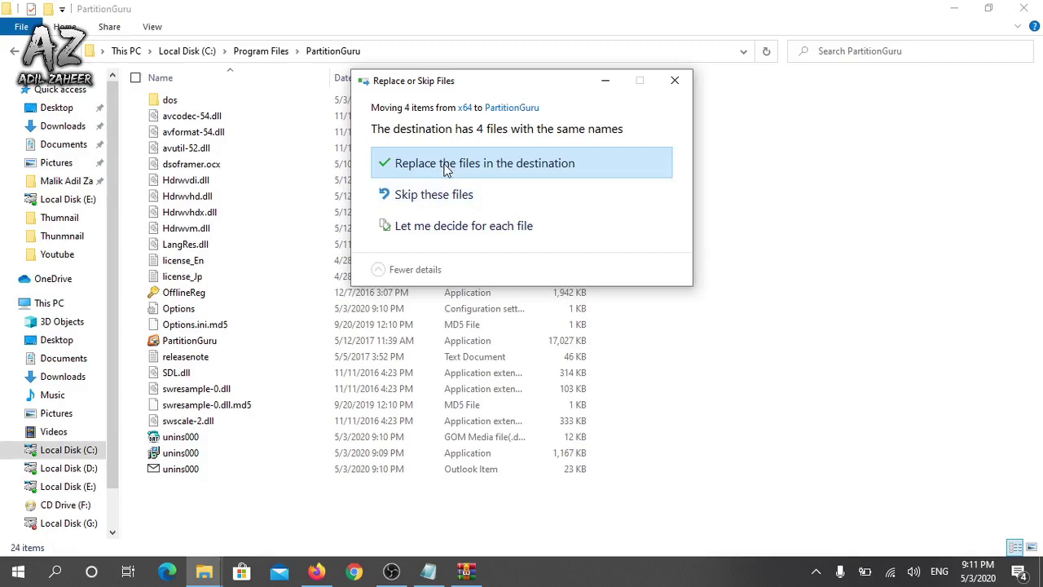
click(444, 167)
click(412, 194)
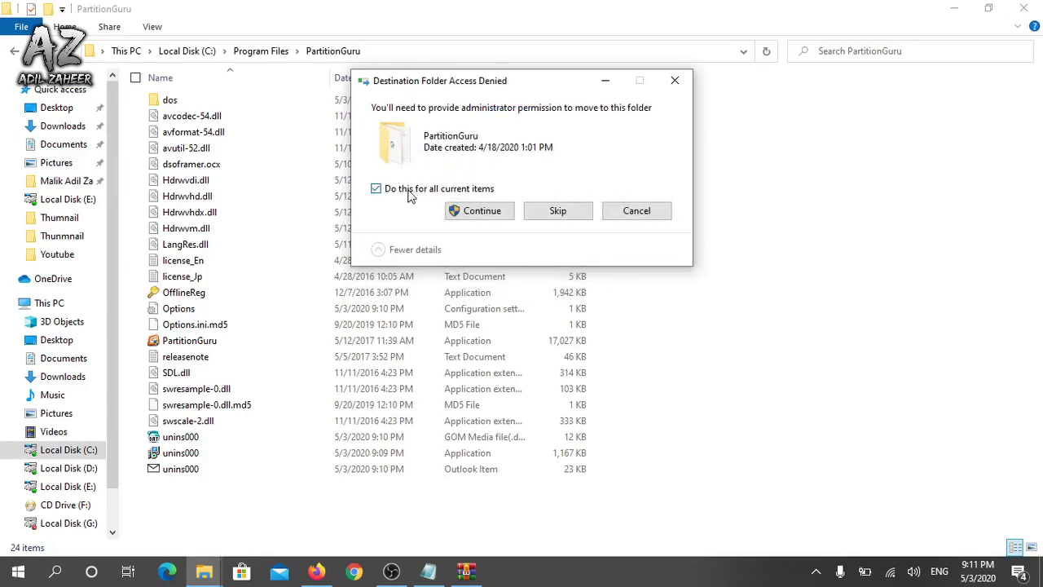
click(483, 213)
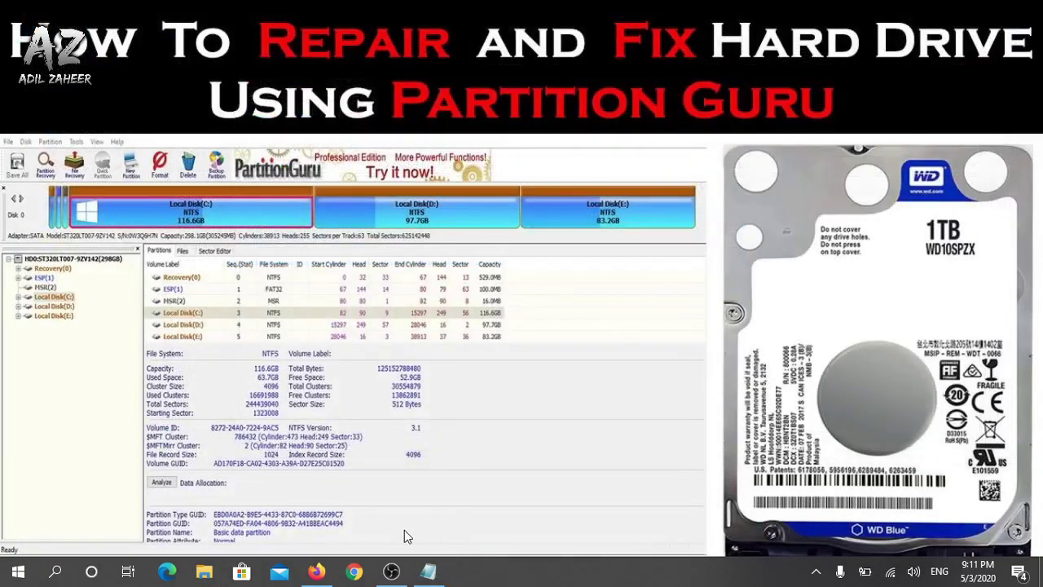
Search the Start menu for 'part' and launch Run PartitionGuru
click(18, 572)
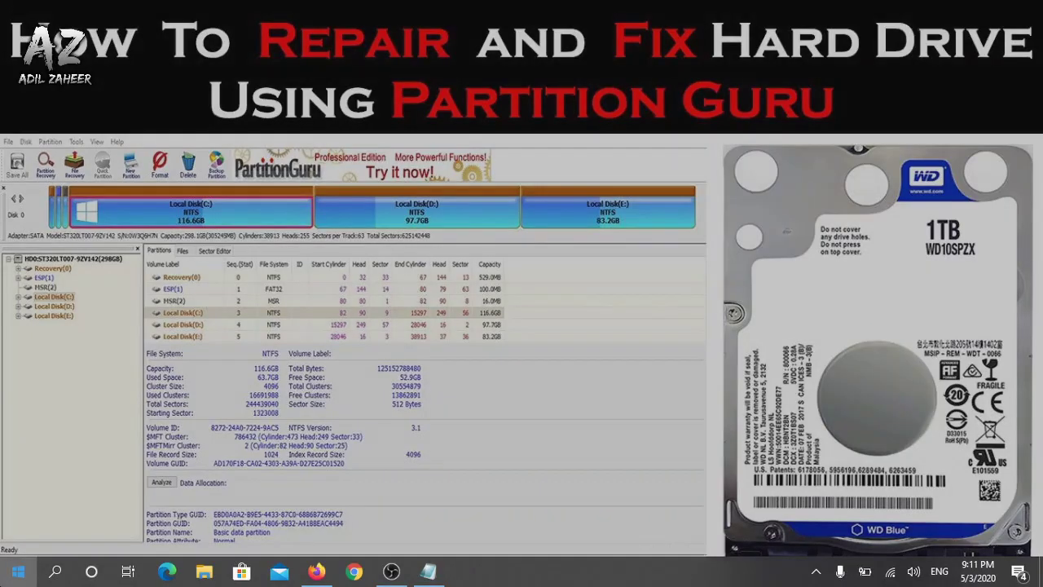
text(pa)
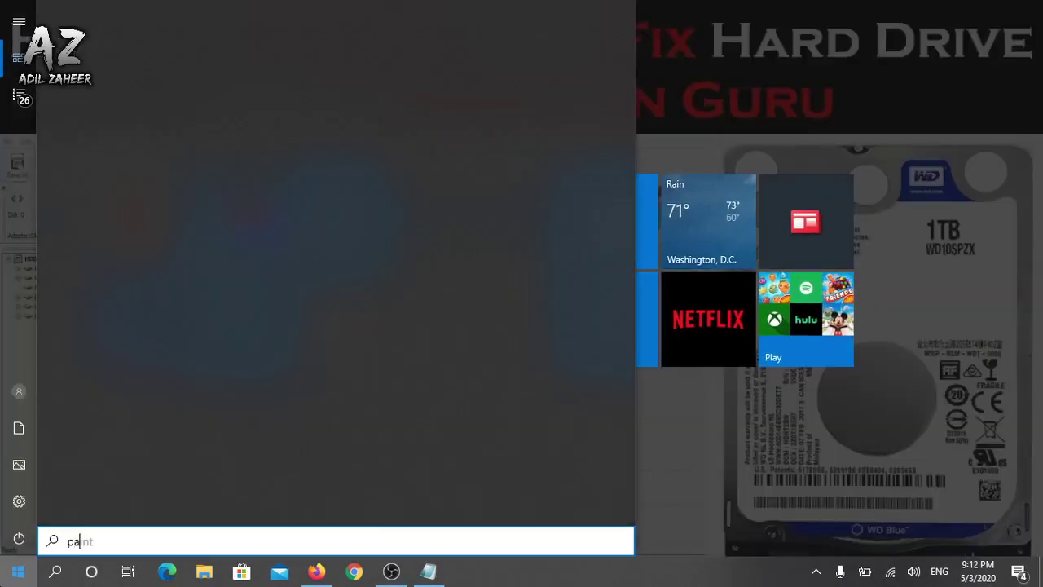
text(rt)
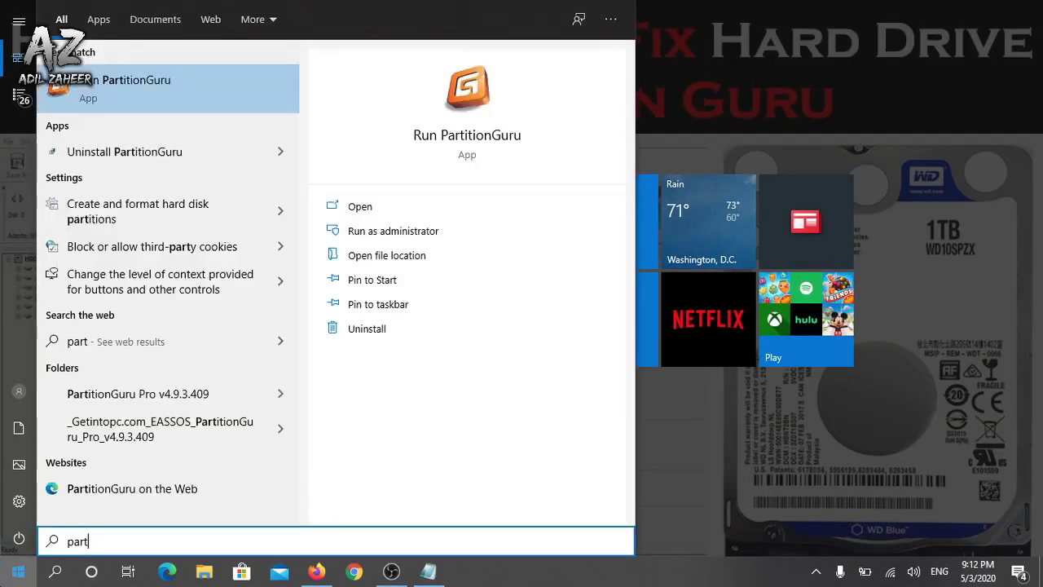
click(170, 96)
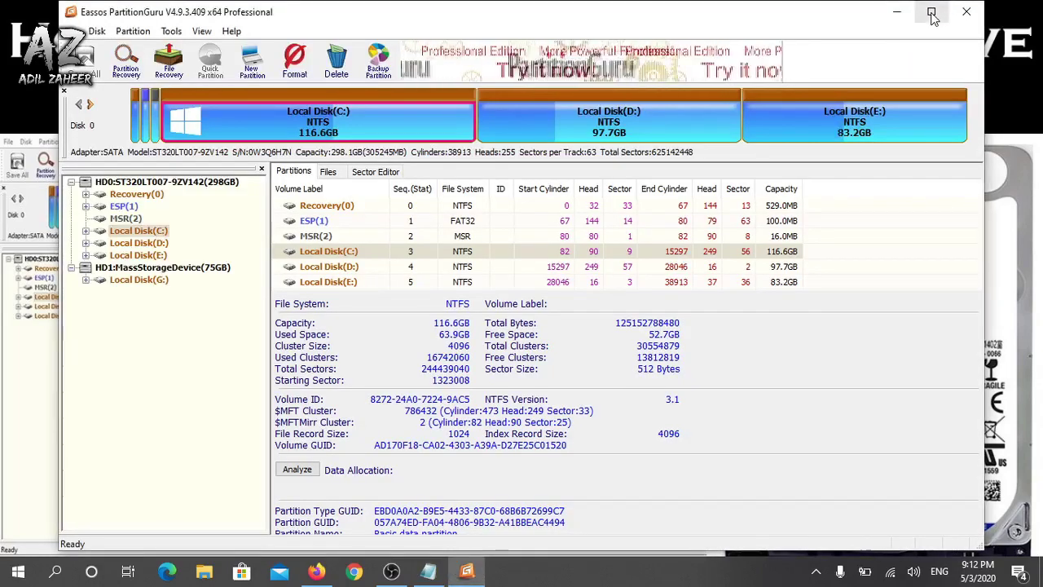
Maximize PartitionGuru and select HD1:MassStorageDevice(75GB) to show its 74.5GB NTFS partition G:
click(932, 13)
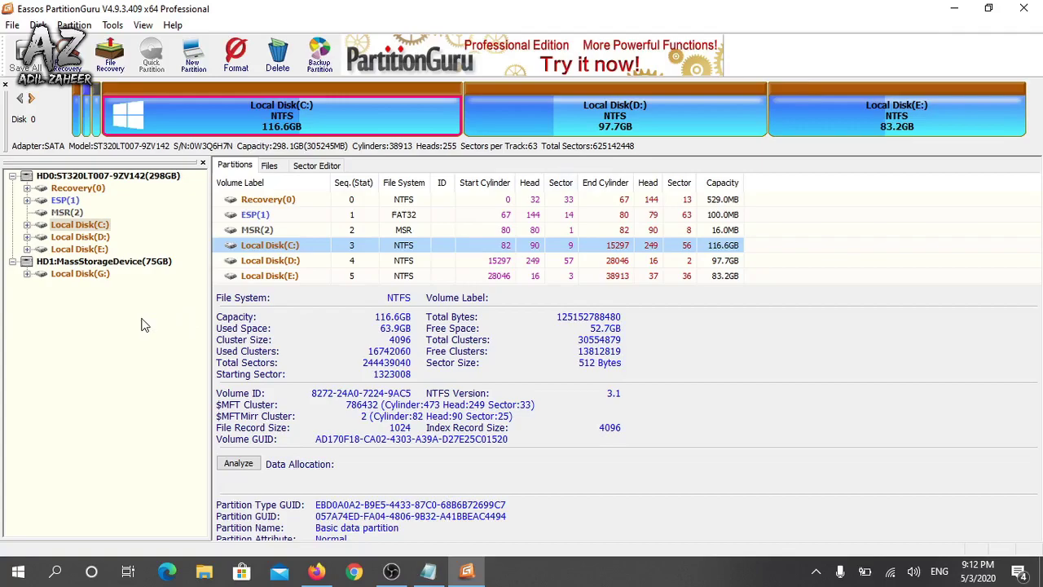
click(100, 178)
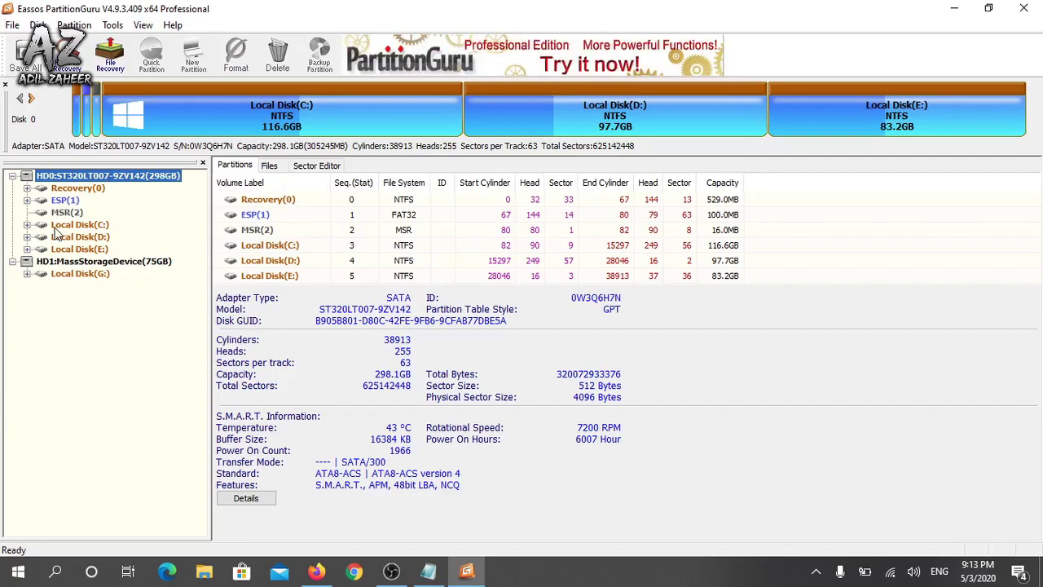
click(82, 262)
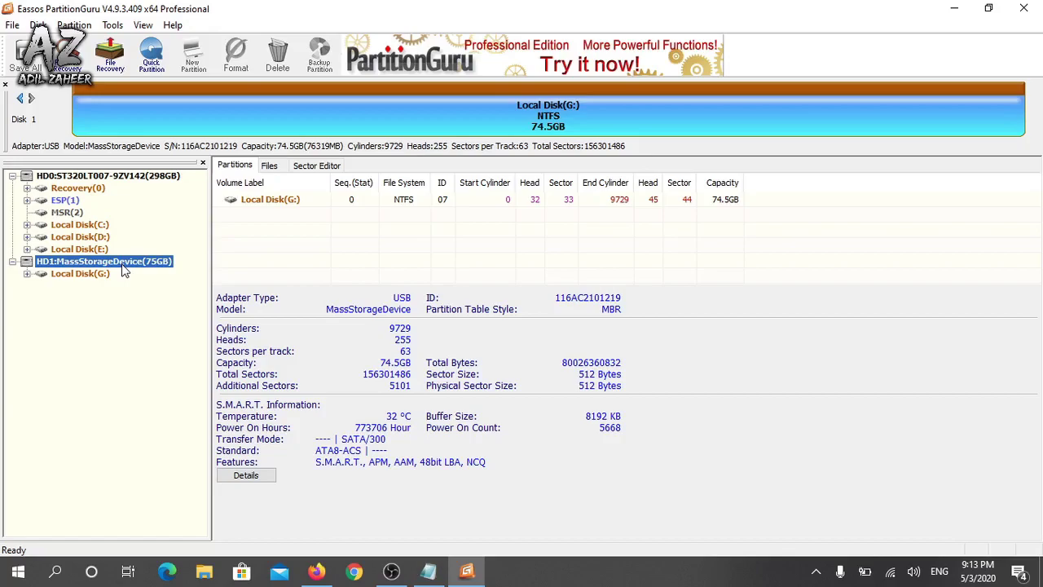
Choose Verify Or Repair Bad Sectors from the 75GB disk's right-click menu
right_click(97, 266)
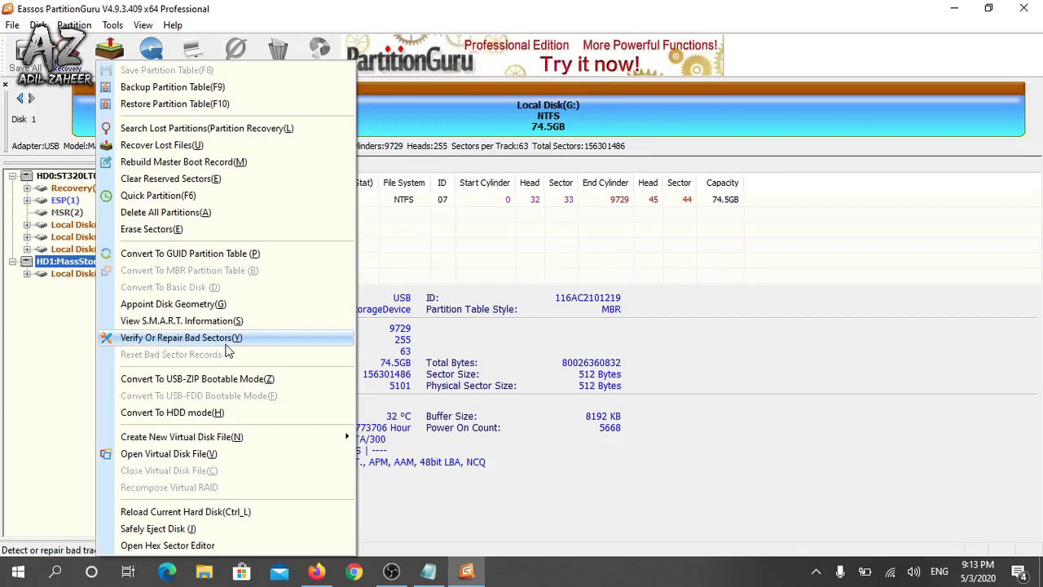
click(162, 343)
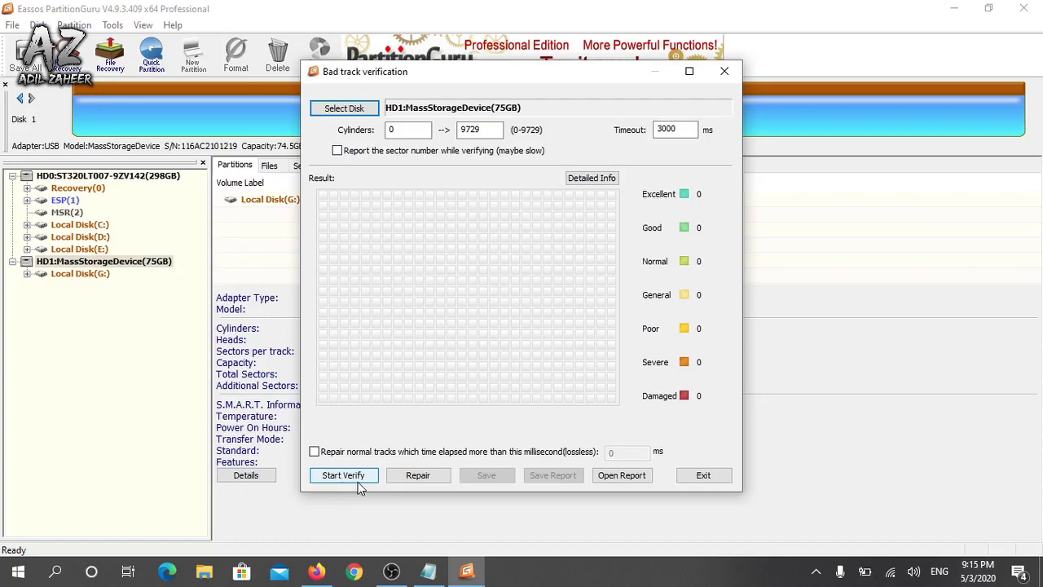
Start Verify and let the scan reach cylinder 224 (2%) with no damaged tracks
click(343, 475)
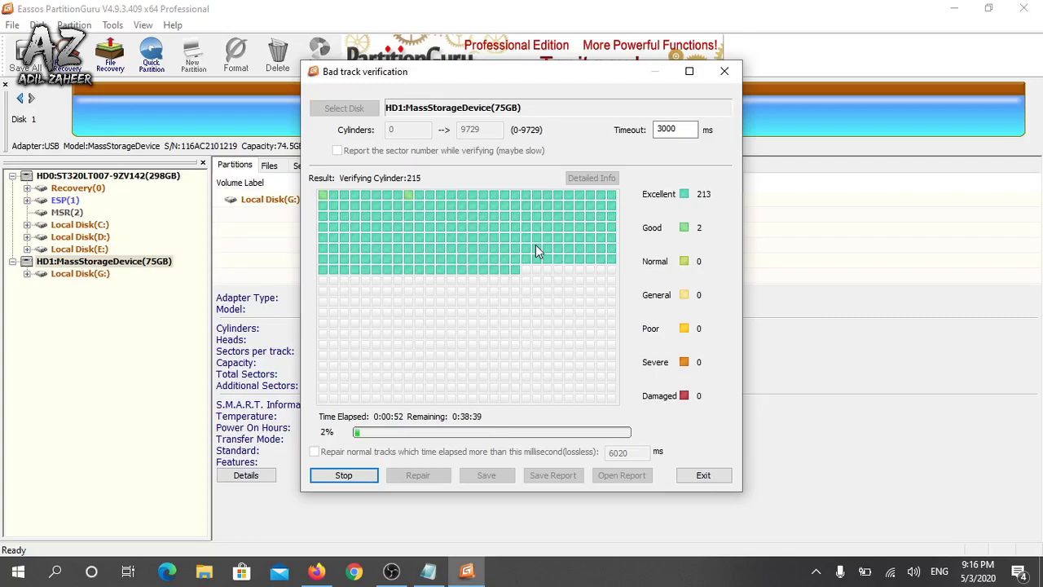
mouse_move(535, 248)
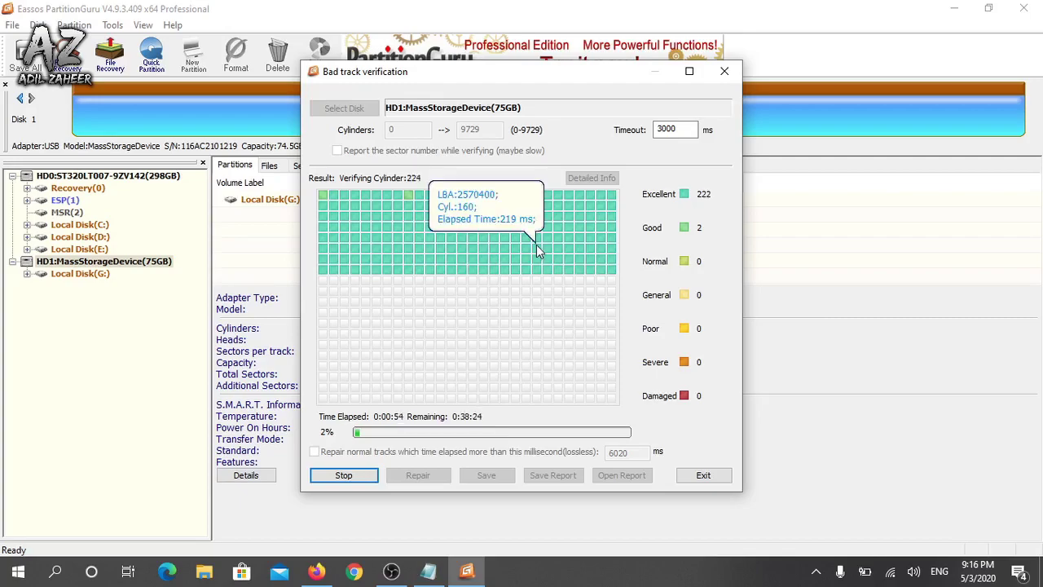
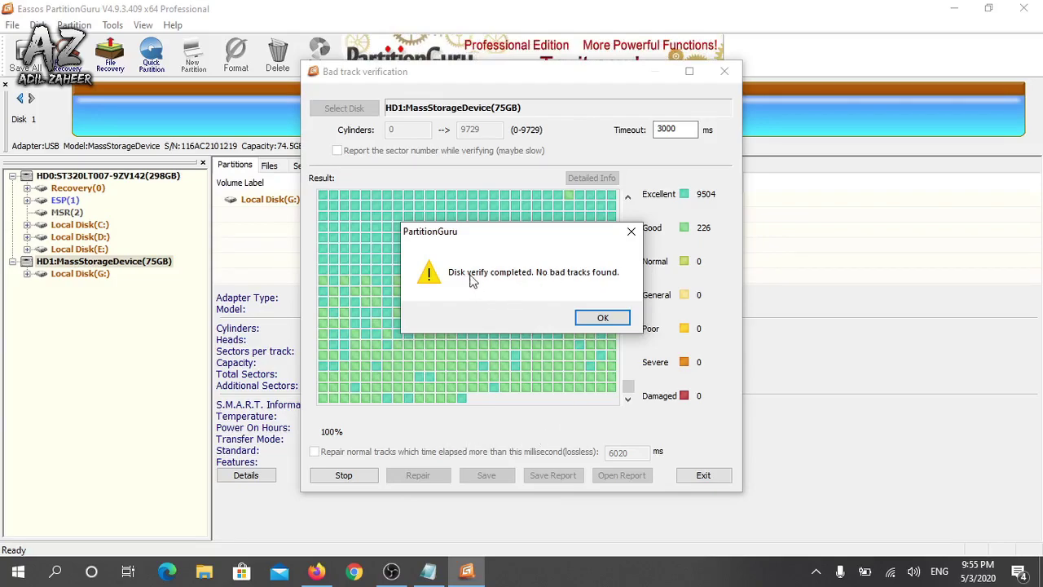
Dismiss the 'Disk verify completed. No bad tracks found.' message for the 75GB drive
click(603, 318)
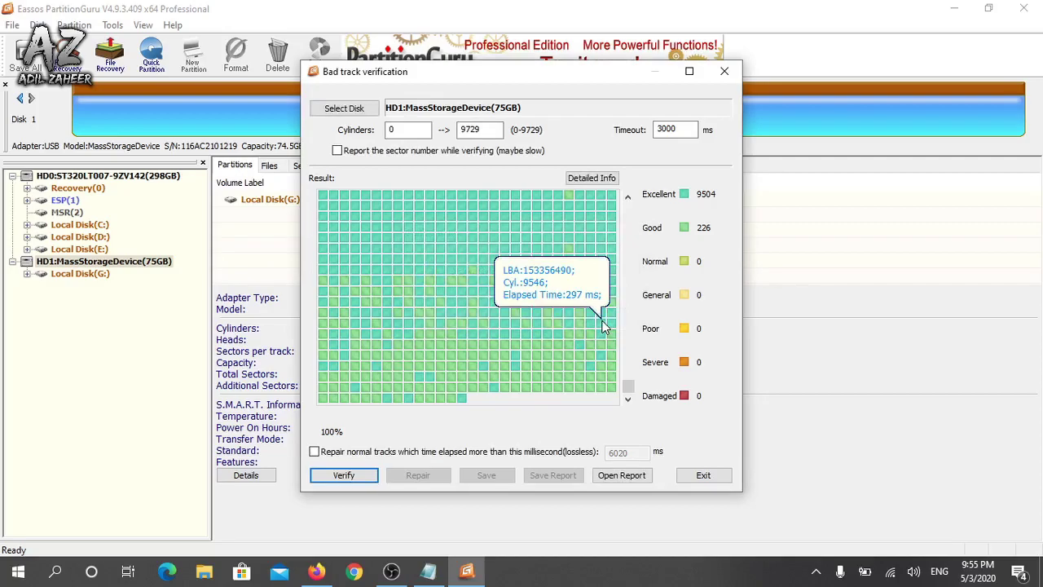
Start a fresh bad track scan of the 75GB disk across cylinders 0–9729
click(356, 479)
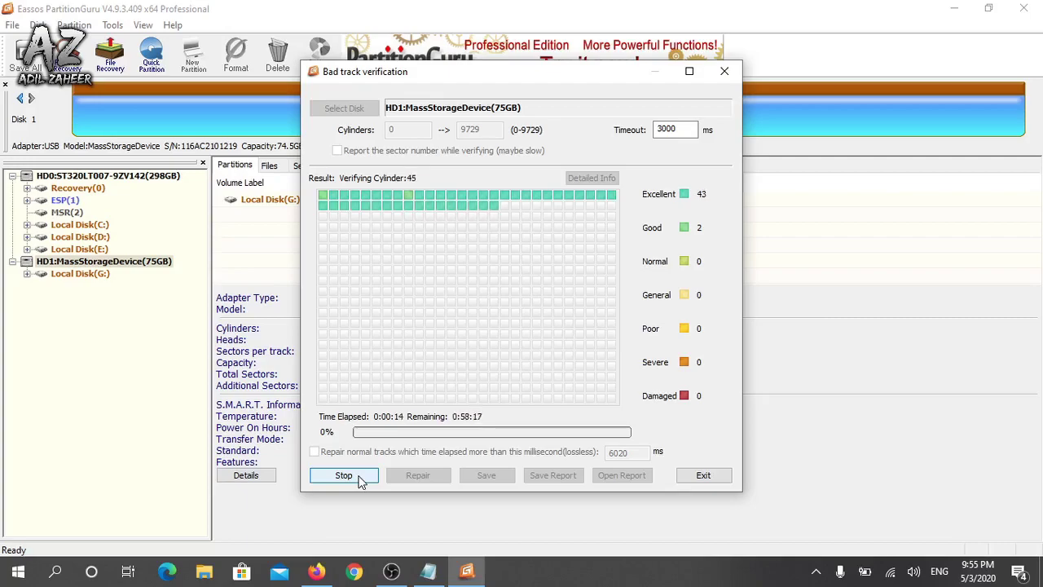
Stop the bad track scan after 49 cylinders (47 excellent, 2 good)
click(361, 480)
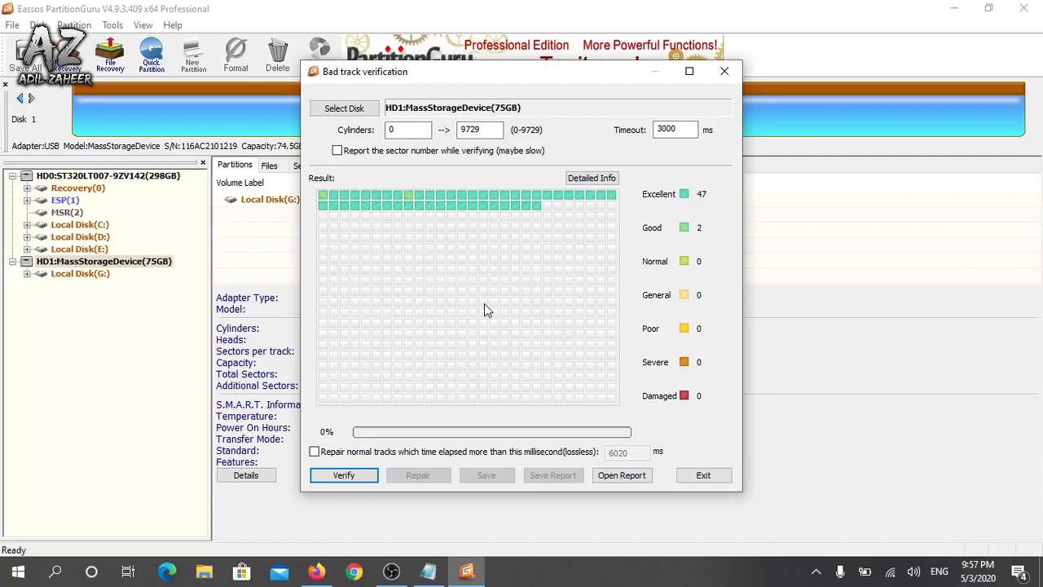
Open the file browser for a saved bad track report (*.rpt) on the Desktop
click(625, 478)
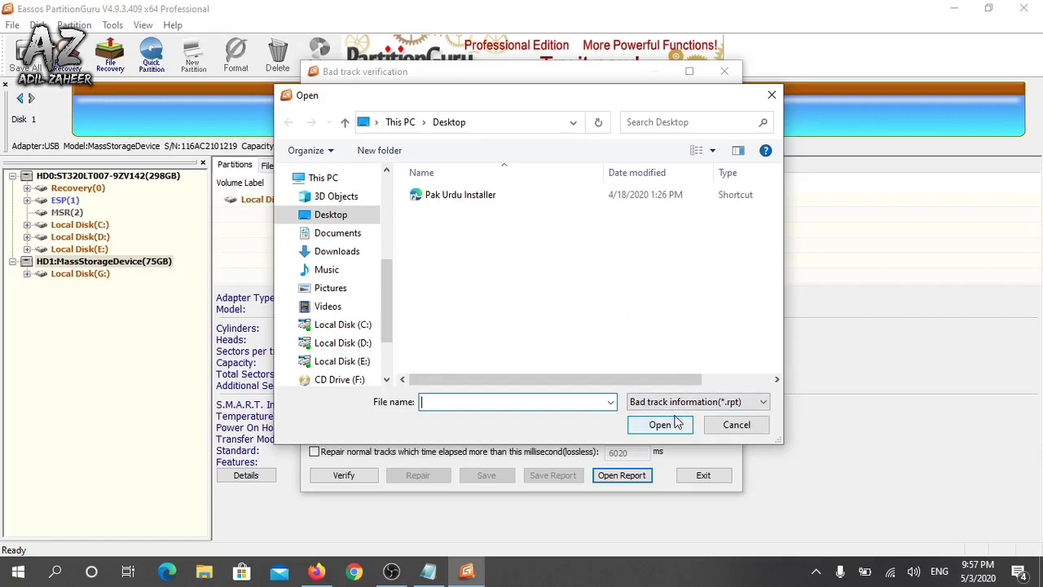
Cancel loading a report and exit Bad track verification to the main window
click(735, 425)
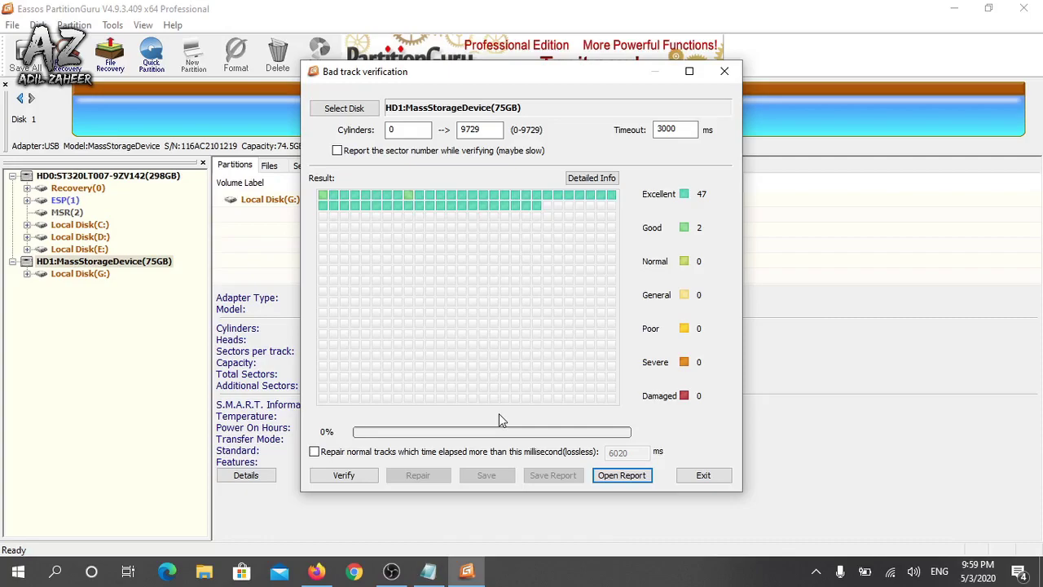
click(699, 478)
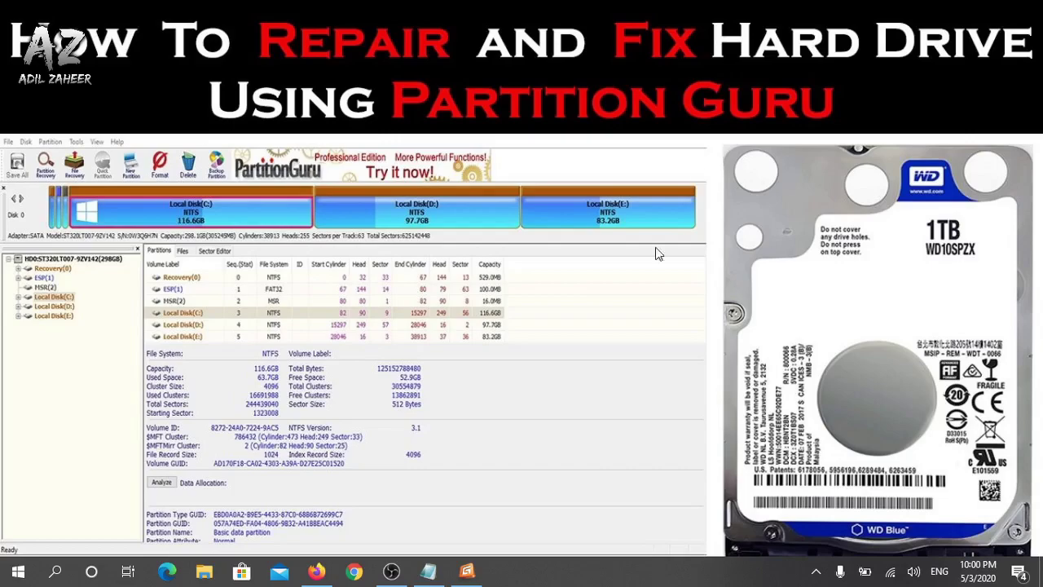
Bring Firefox forward on the YouTube tab showing the channel's Videos page
click(317, 572)
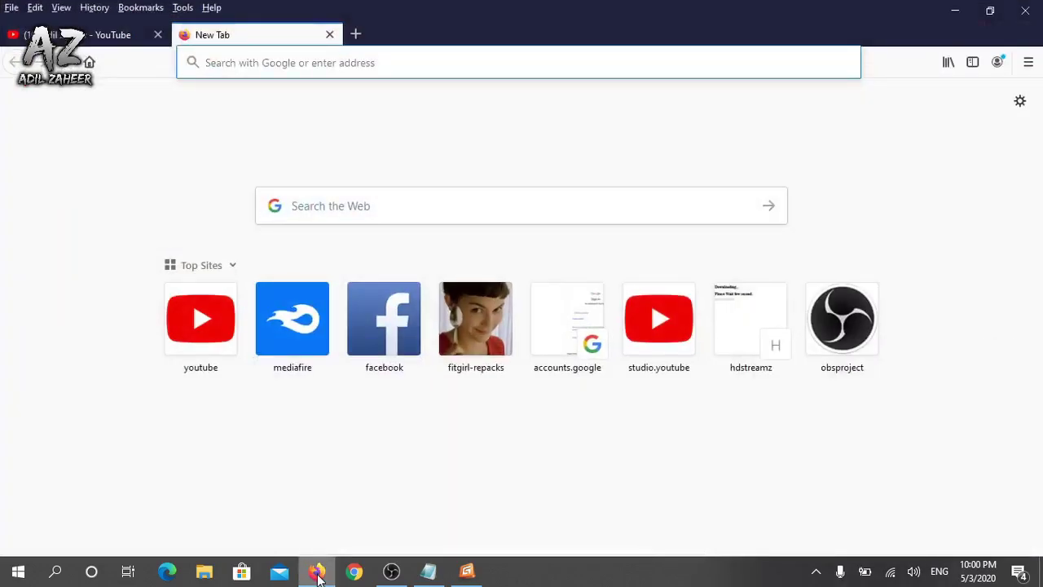
click(126, 42)
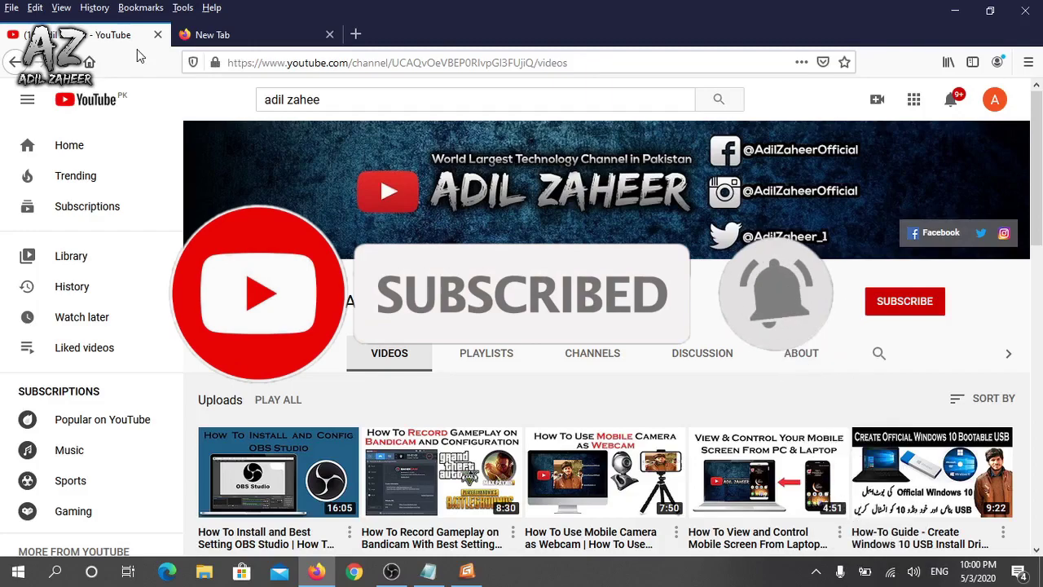
Subscribe to the YouTube channel with notifications set to All uploads
click(925, 305)
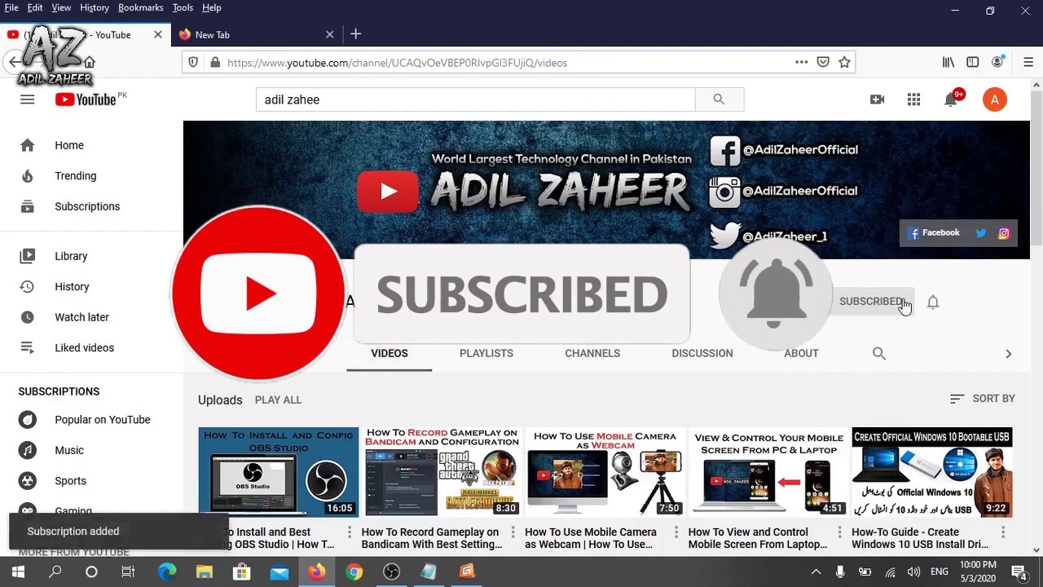
click(933, 303)
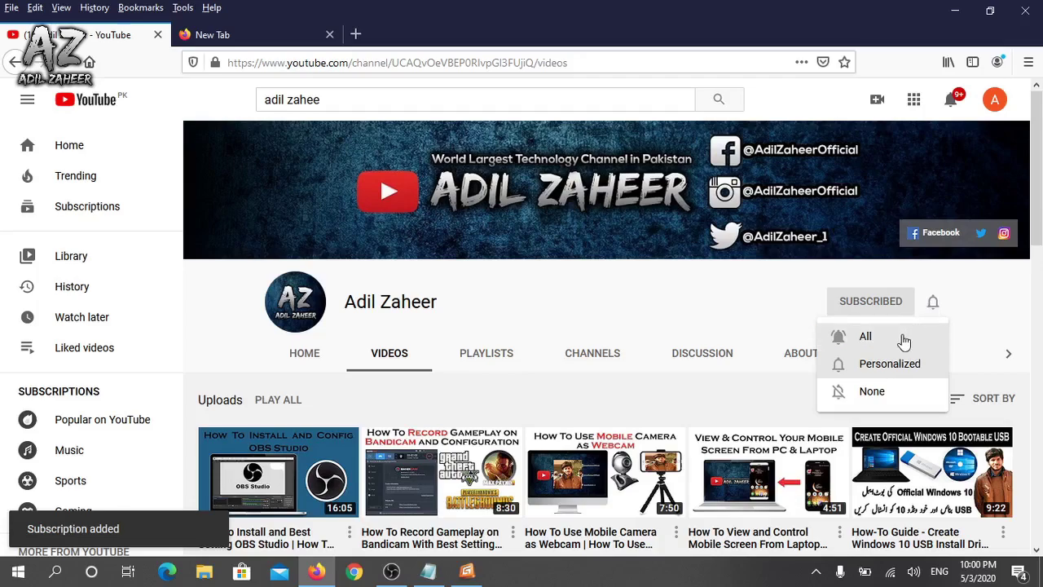
click(903, 339)
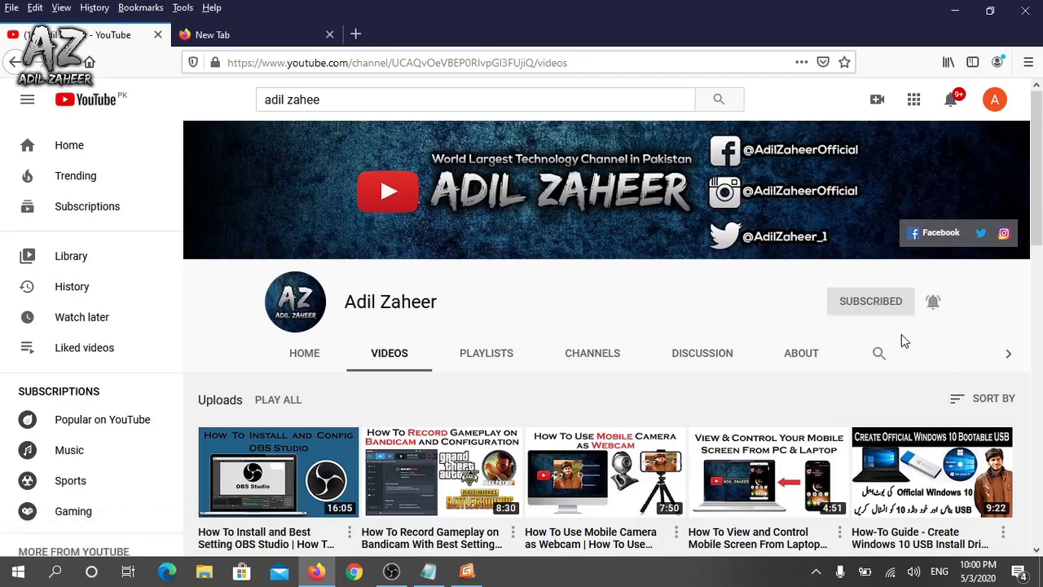